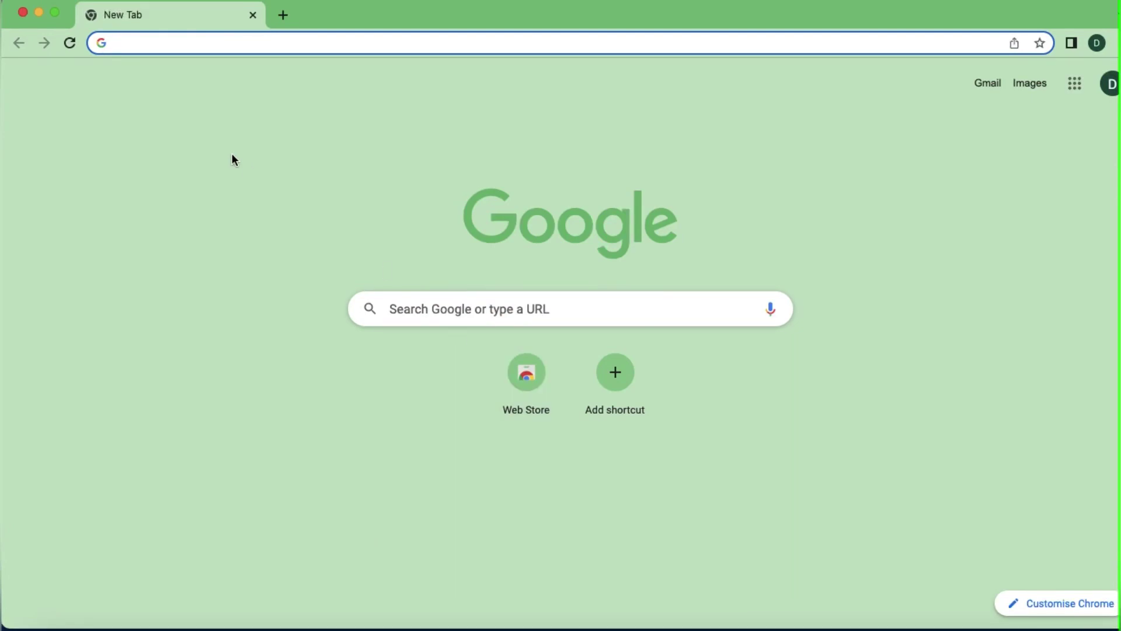
- Search Google for 'gotranscript' and open the top result, 'GoTranscript: Best Audio & Video transcription services'
{"action": "left_click", "coordinate": [118, 42]}
{"action": "type", "text": "go"}
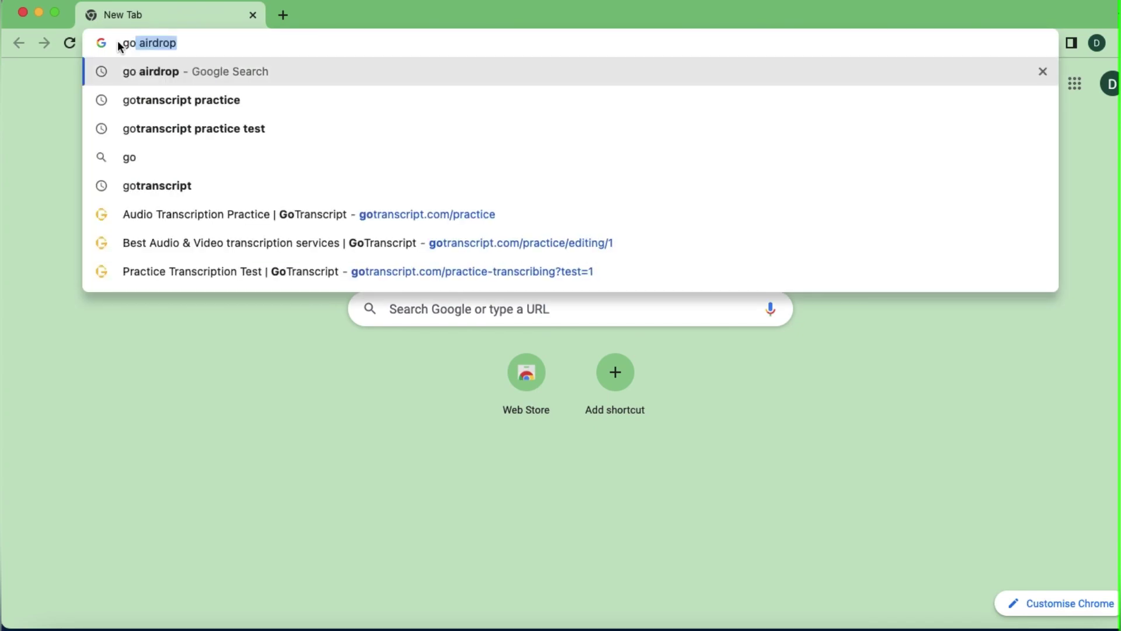
{"action": "type", "text": "tr"}
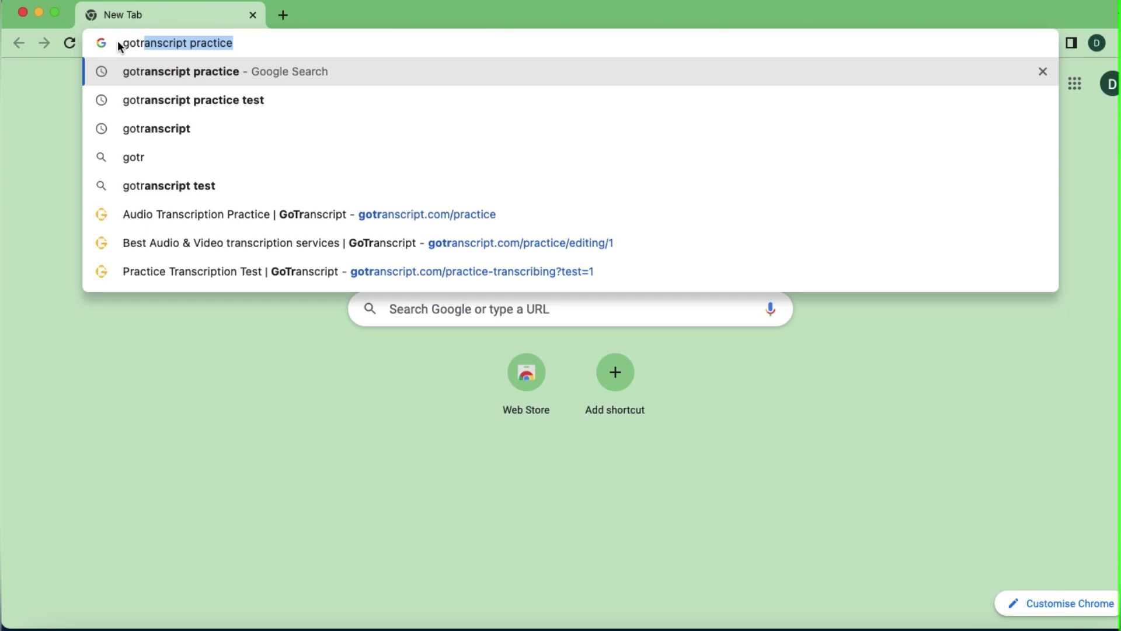
{"action": "type", "text": "anscri"}
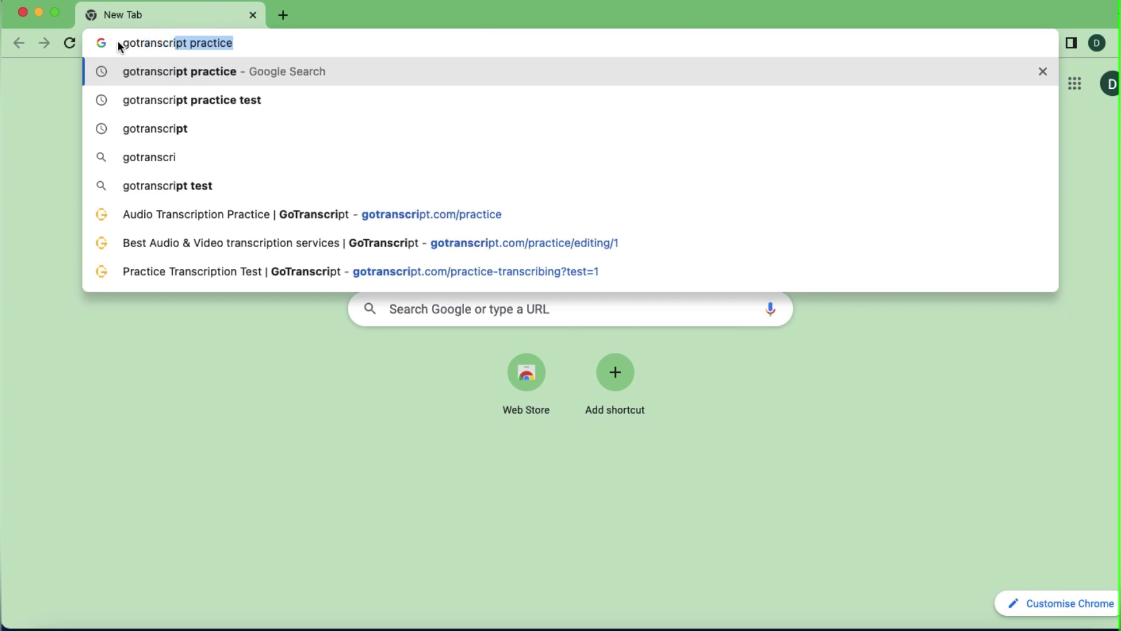
{"action": "type", "text": "pt"}
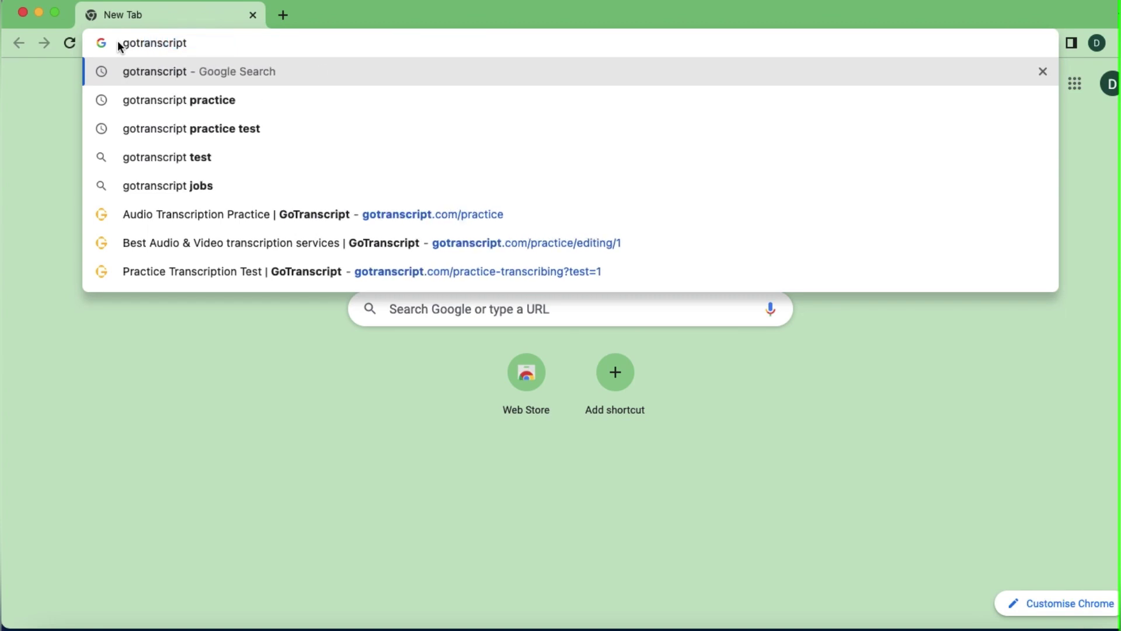
{"action": "key", "text": "Return"}
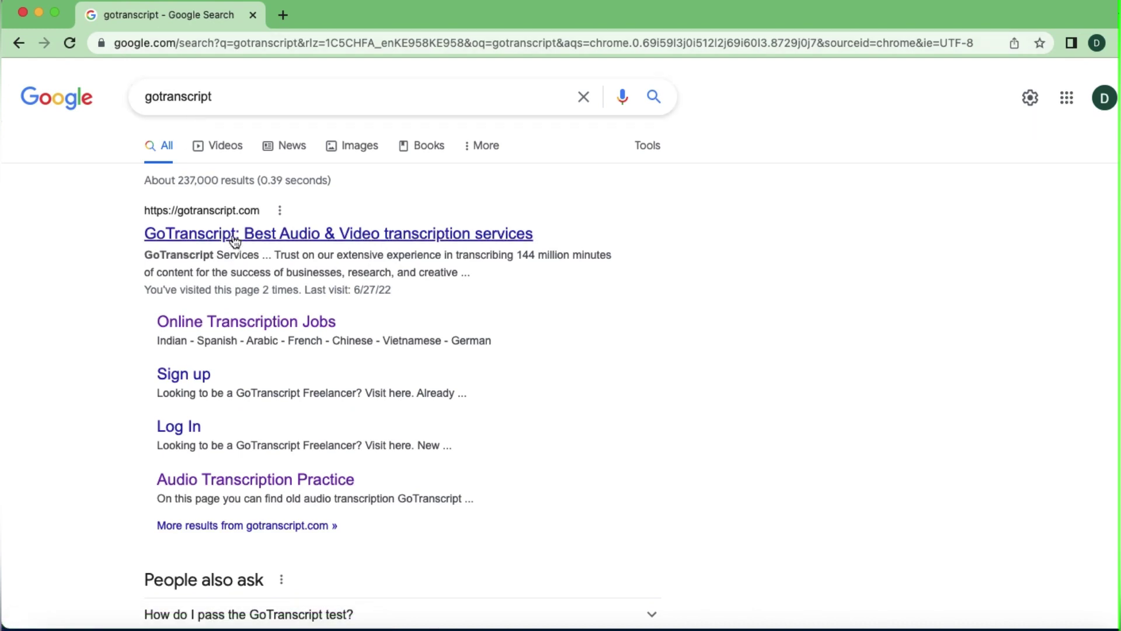
{"action": "scroll", "coordinate": [263, 242], "scroll_direction": "down", "scroll_amount": 3}
{"action": "scroll", "coordinate": [262, 243], "scroll_direction": "up", "scroll_amount": 2}
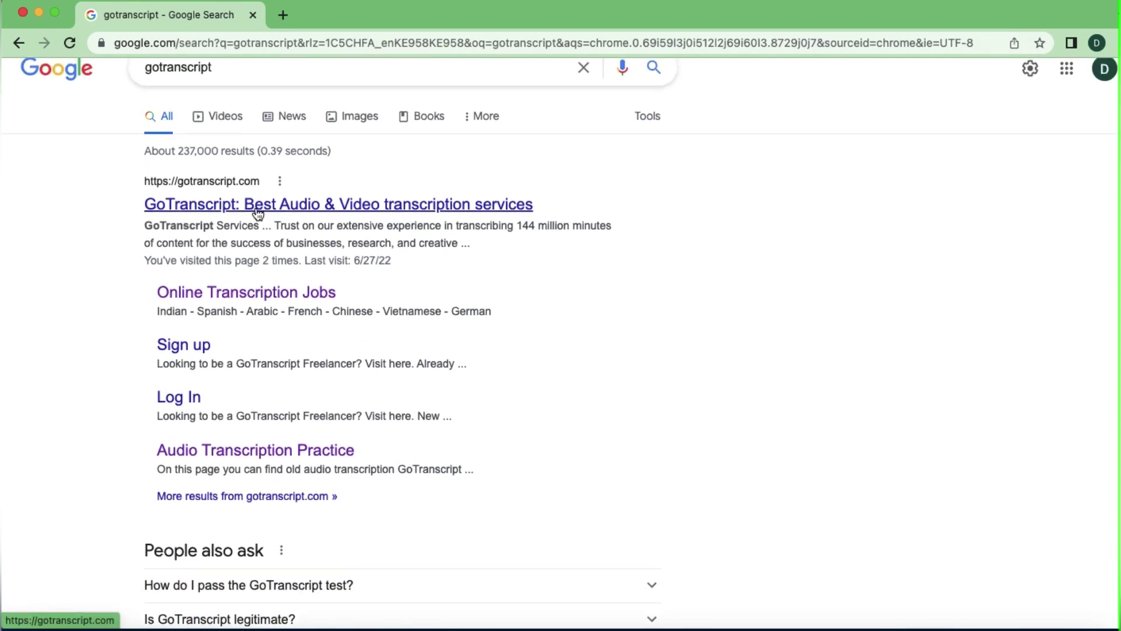
{"action": "left_click", "coordinate": [255, 205]}
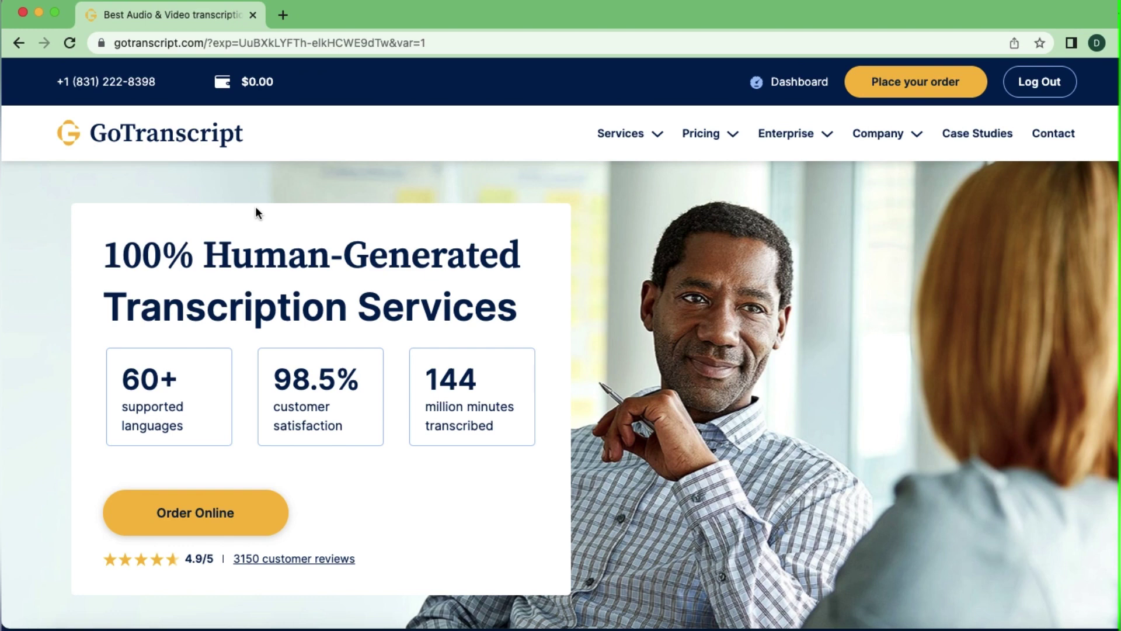
- Scroll the GoTranscript homepage down to the footer's For Transcriptionists links
{"action": "scroll", "coordinate": [437, 447], "scroll_direction": "down", "scroll_amount": 10}
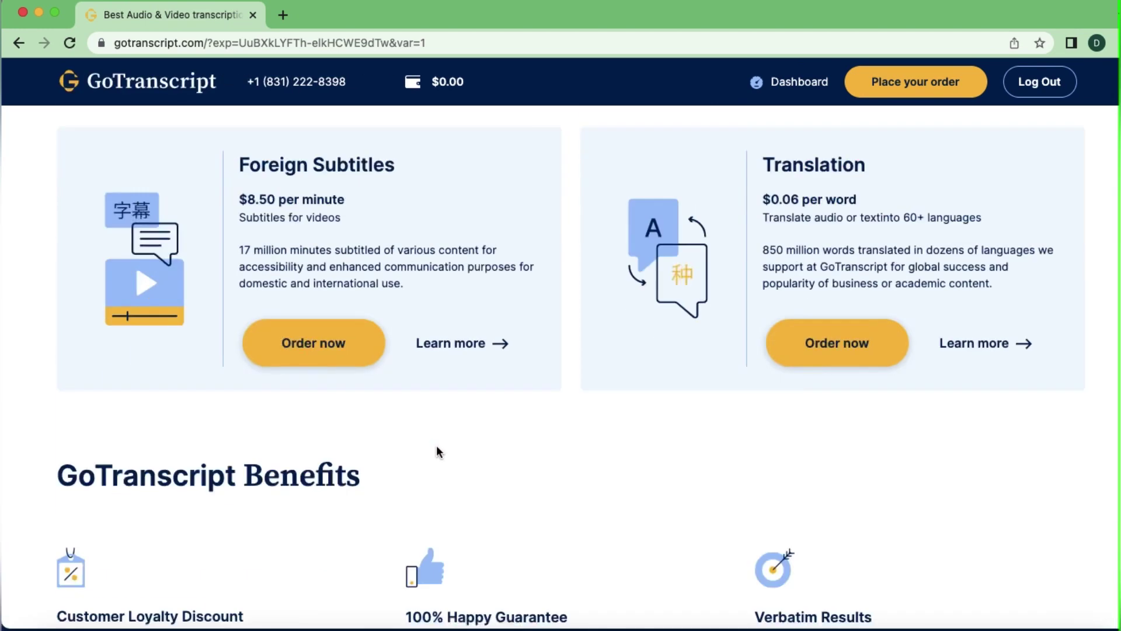
{"action": "scroll", "coordinate": [437, 447], "scroll_direction": "down", "scroll_amount": 15}
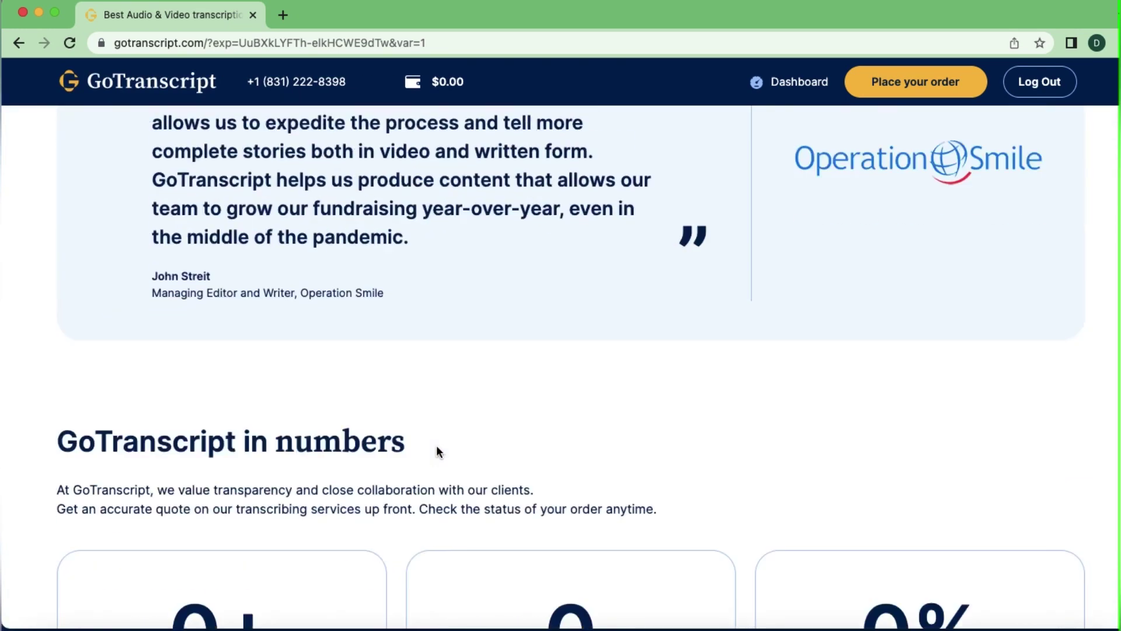
{"action": "scroll", "coordinate": [436, 446], "scroll_direction": "down", "scroll_amount": 15}
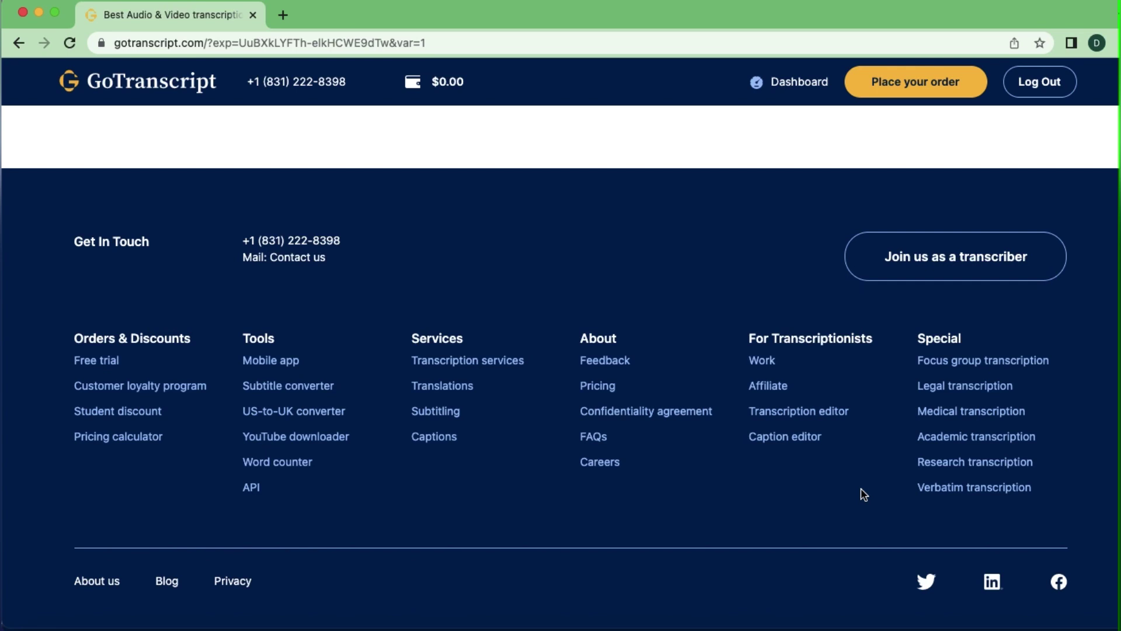
- Follow the footer's Work link and scroll to the transcriber pay rates, up to $0.60 per audio minute
{"action": "left_click", "coordinate": [762, 360]}
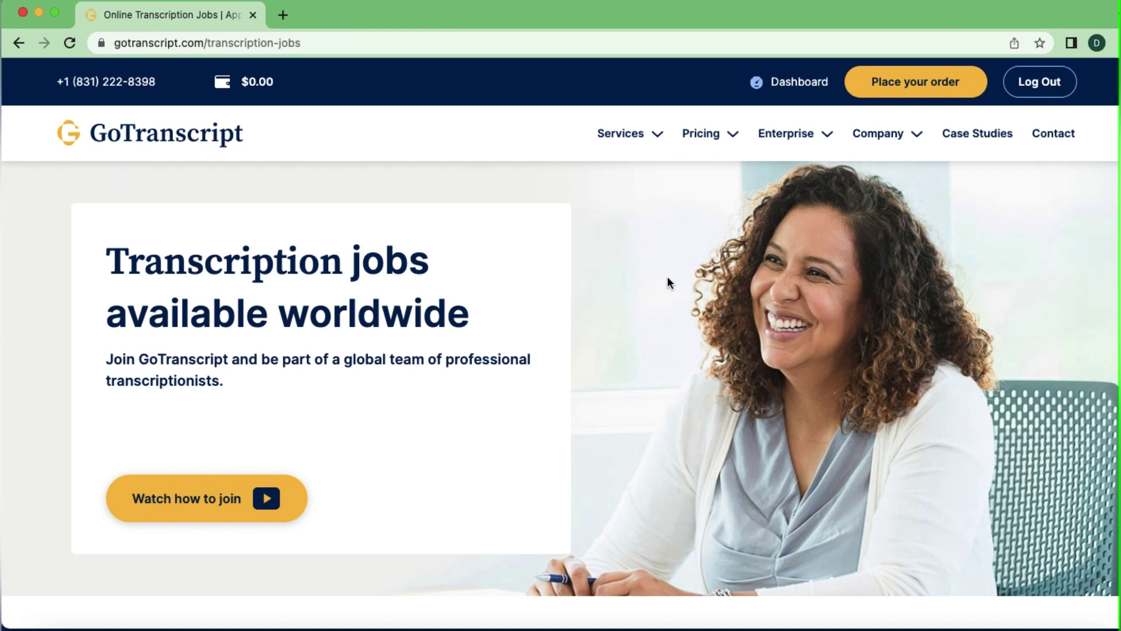
{"action": "scroll", "coordinate": [686, 379], "scroll_direction": "down", "scroll_amount": 10}
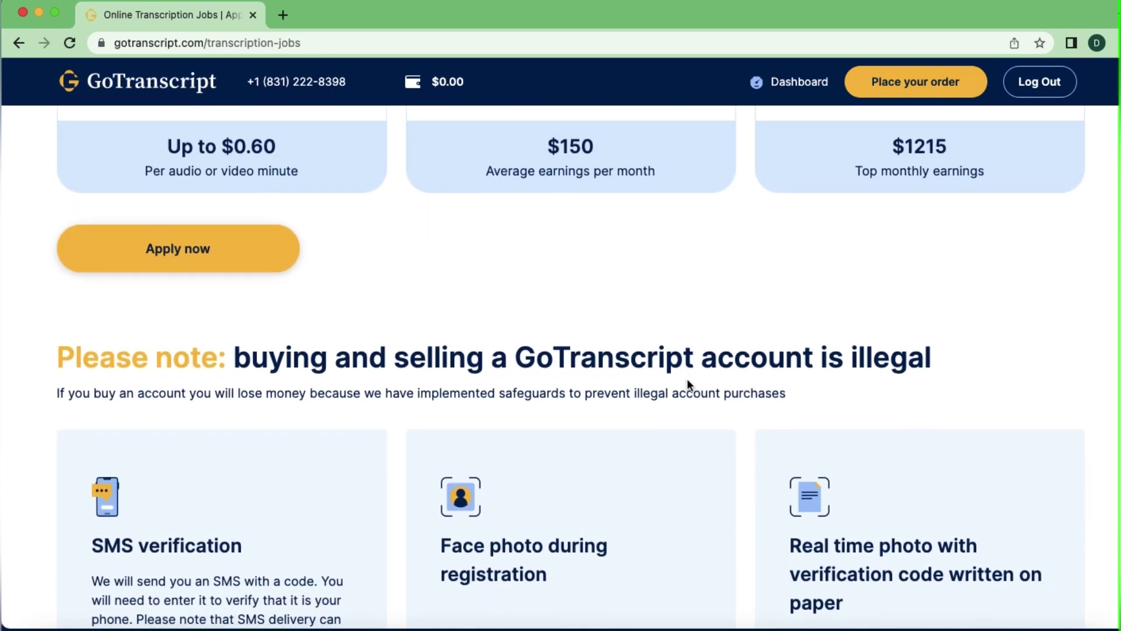
{"action": "scroll", "coordinate": [205, 254], "scroll_direction": "up", "scroll_amount": 4}
{"action": "scroll", "coordinate": [205, 254], "scroll_direction": "down", "scroll_amount": 3}
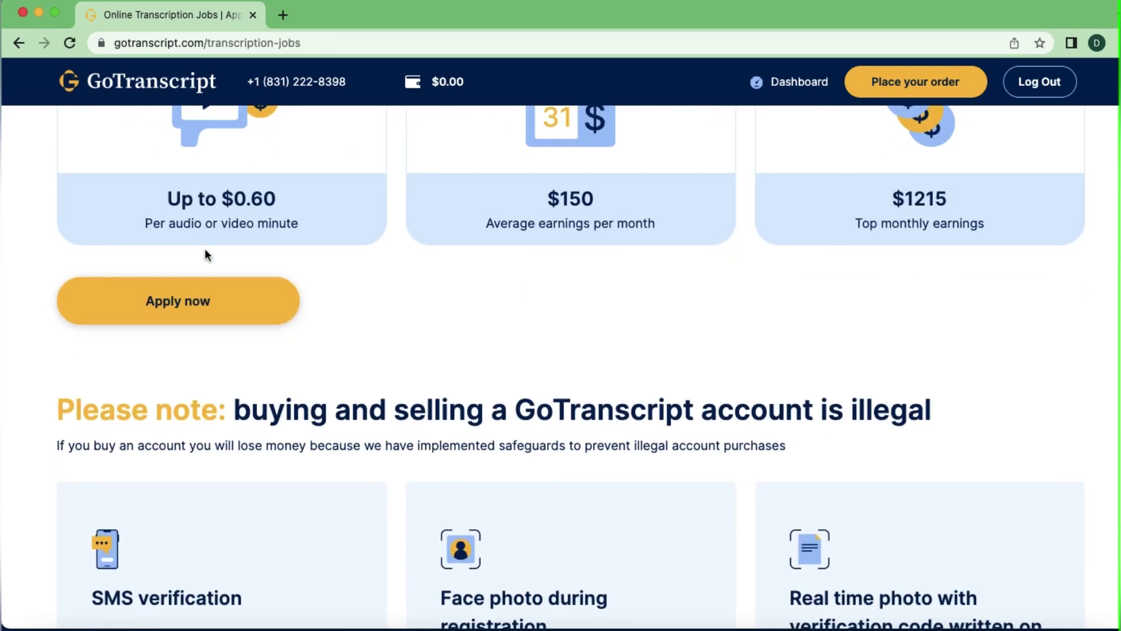
{"action": "scroll", "coordinate": [204, 248], "scroll_direction": "down", "scroll_amount": 1}
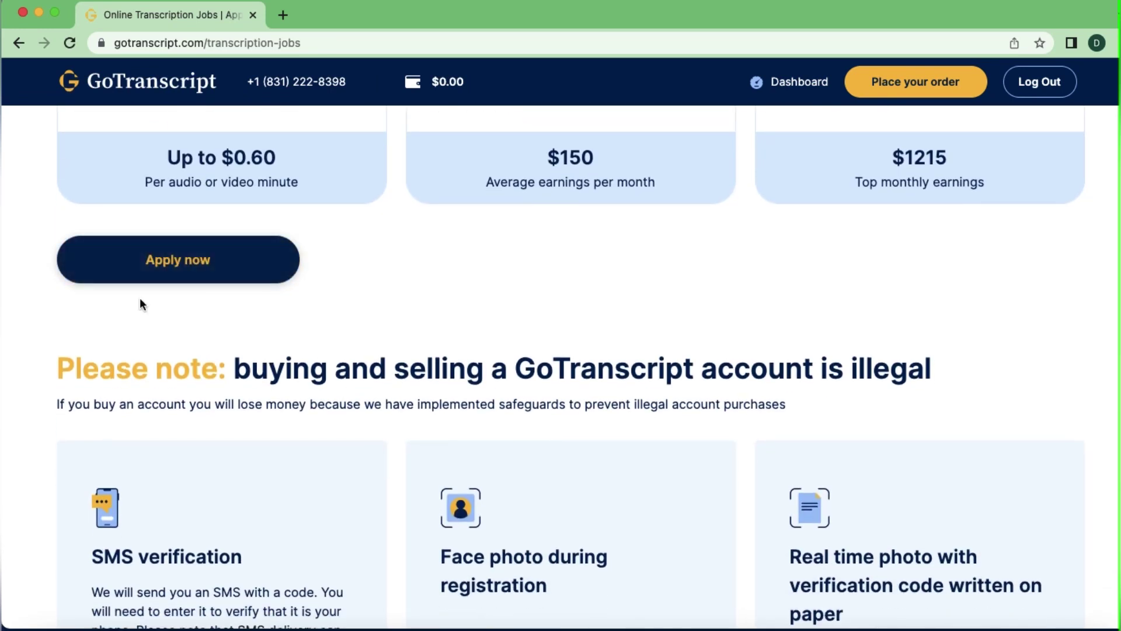
{"action": "scroll", "coordinate": [238, 382], "scroll_direction": "up", "scroll_amount": 6}
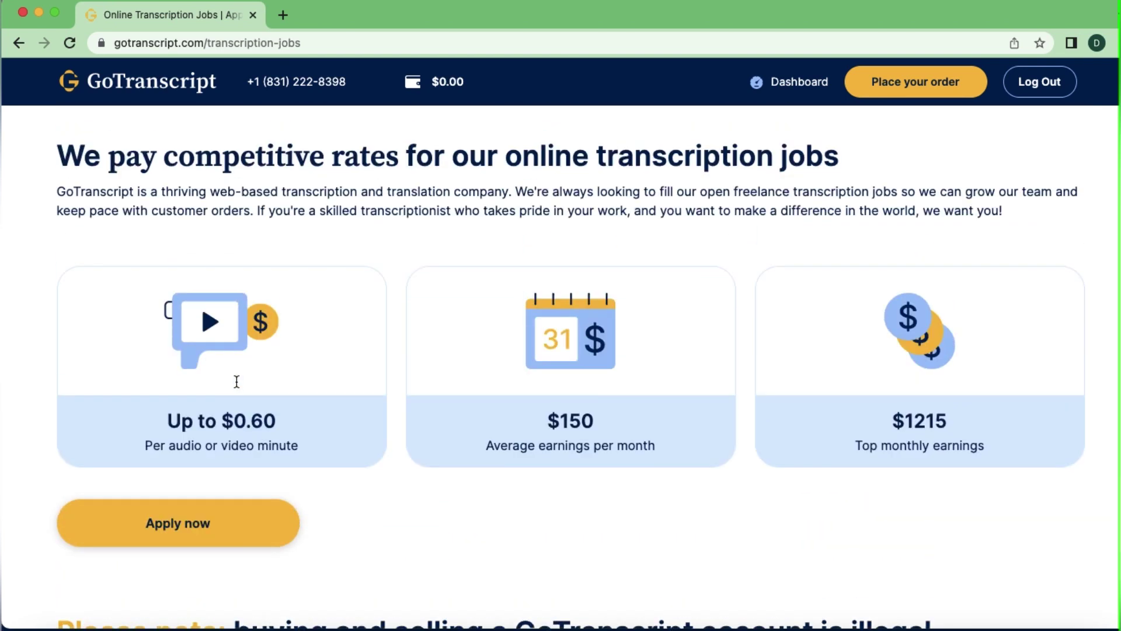
{"action": "scroll", "coordinate": [237, 385], "scroll_direction": "down", "scroll_amount": 1}
{"action": "scroll", "coordinate": [409, 426], "scroll_direction": "down", "scroll_amount": 2}
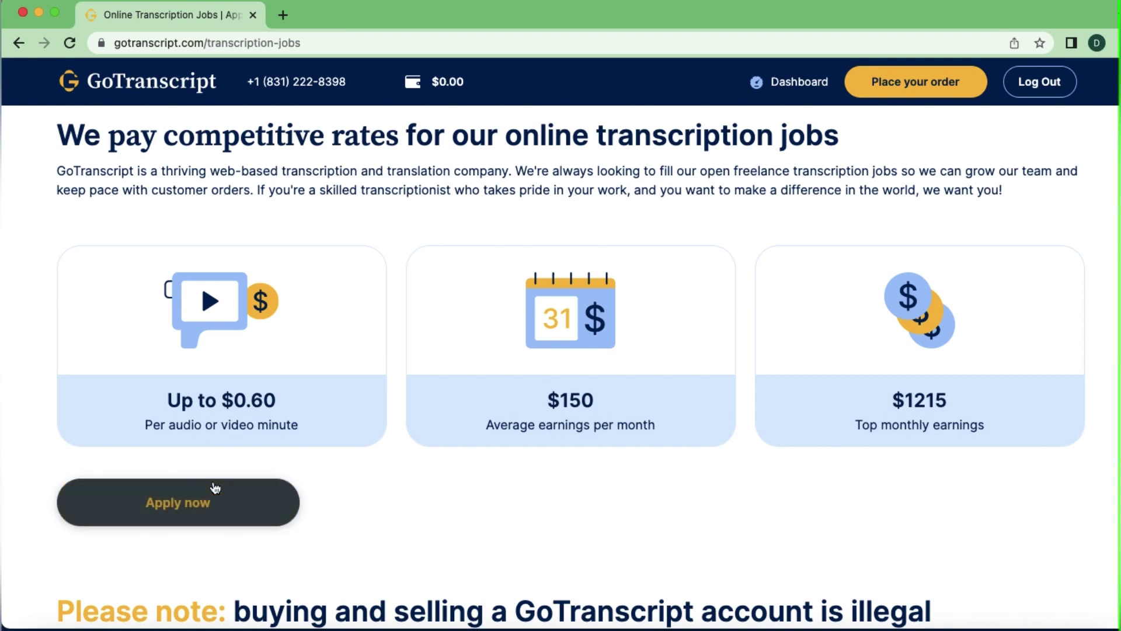
- Start the transcriber application with Apply now, choosing English as the quiz language
{"action": "left_click", "coordinate": [196, 505]}
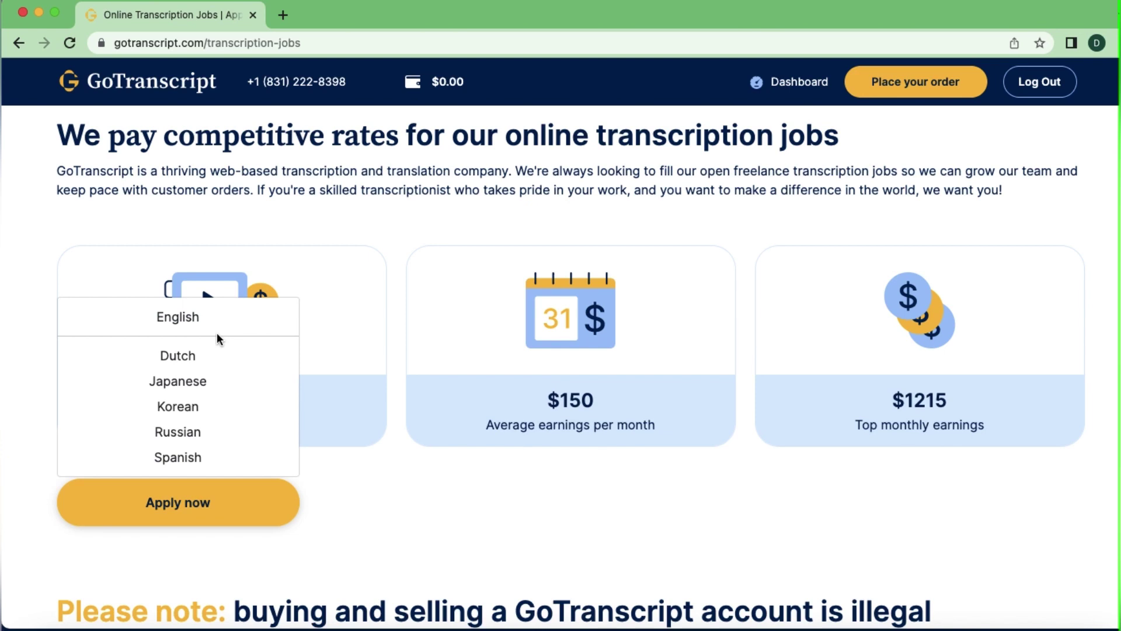
{"action": "left_click", "coordinate": [201, 323]}
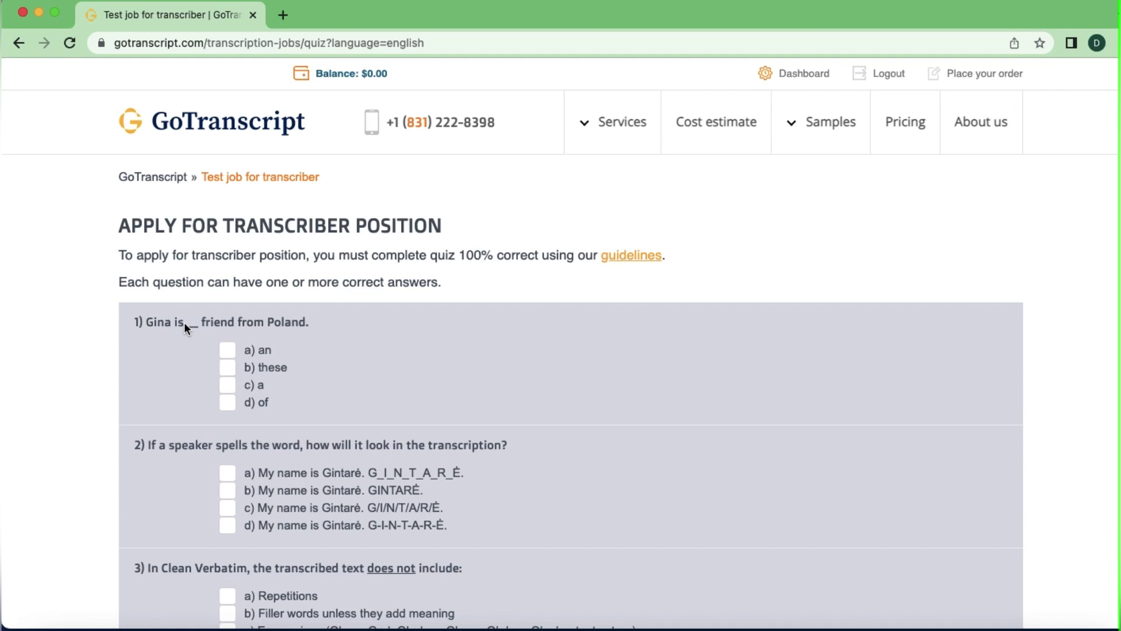
- Read through the English quiz page, then follow the 'Test job for transcriber' breadcrumb back
{"action": "scroll", "coordinate": [381, 484], "scroll_direction": "down", "scroll_amount": 5}
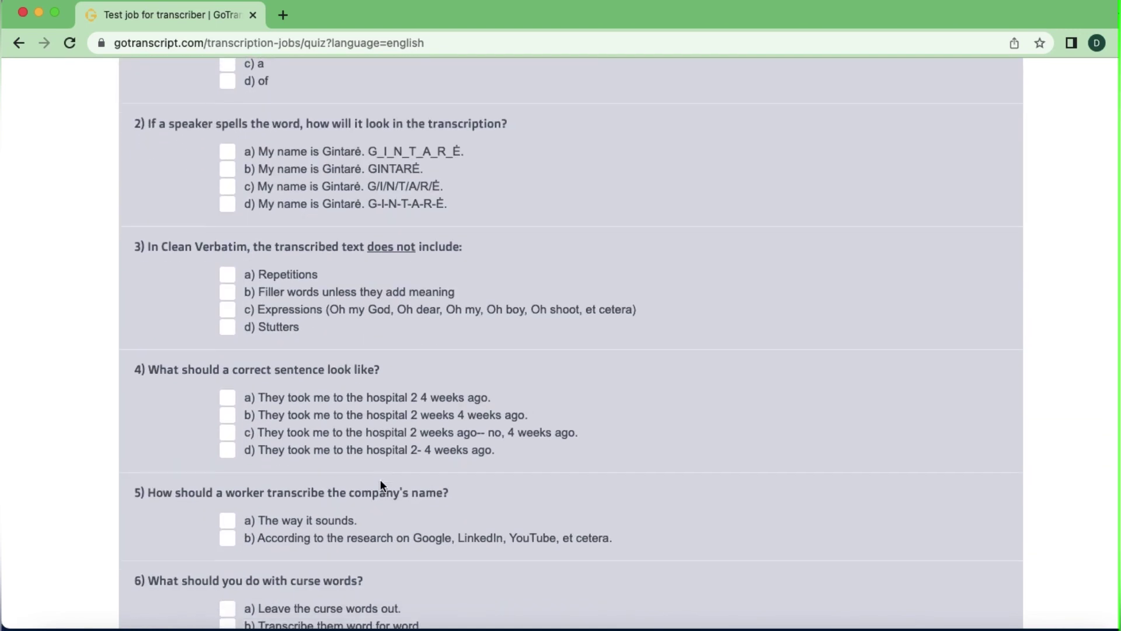
{"action": "scroll", "coordinate": [380, 485], "scroll_direction": "down", "scroll_amount": 8}
{"action": "scroll", "coordinate": [380, 484], "scroll_direction": "down", "scroll_amount": 8}
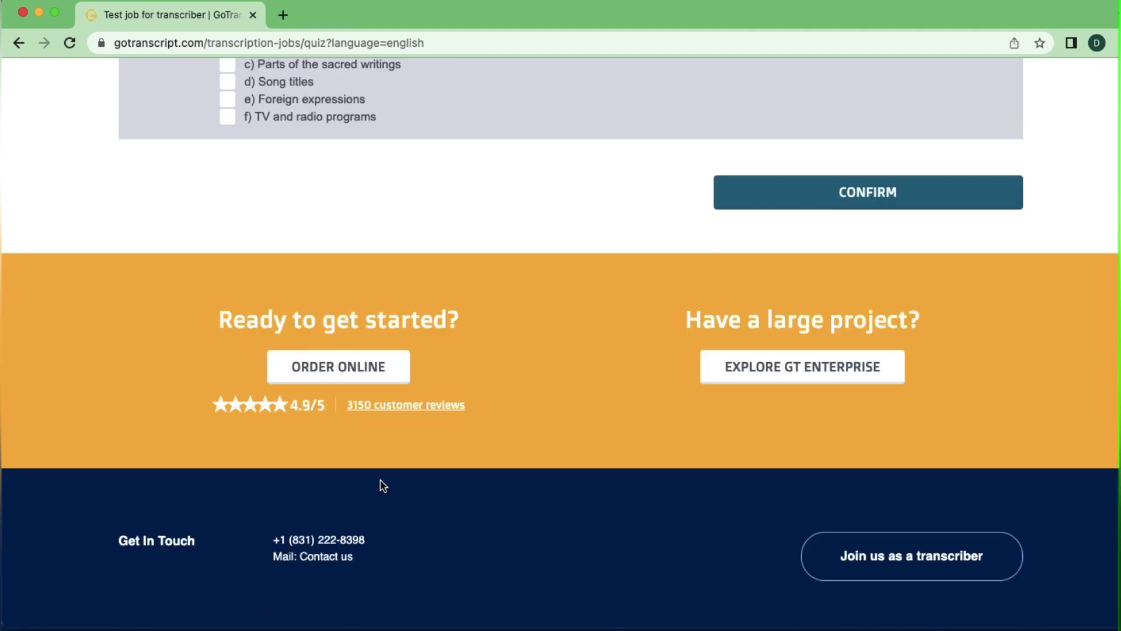
{"action": "scroll", "coordinate": [382, 485], "scroll_direction": "up", "scroll_amount": 7}
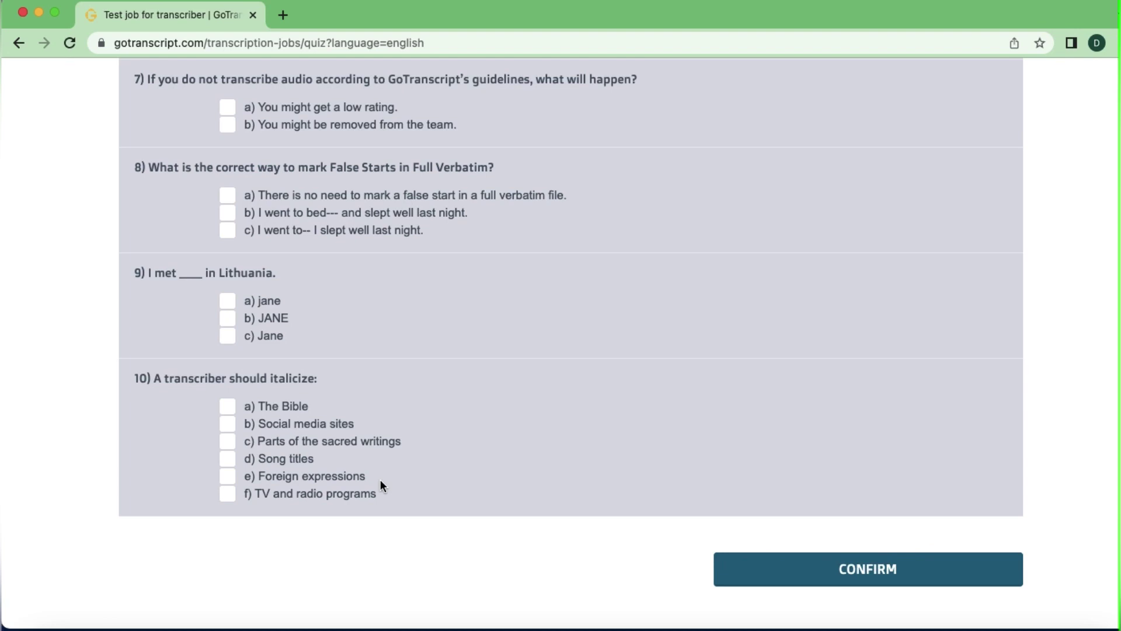
{"action": "scroll", "coordinate": [380, 485], "scroll_direction": "up", "scroll_amount": 4}
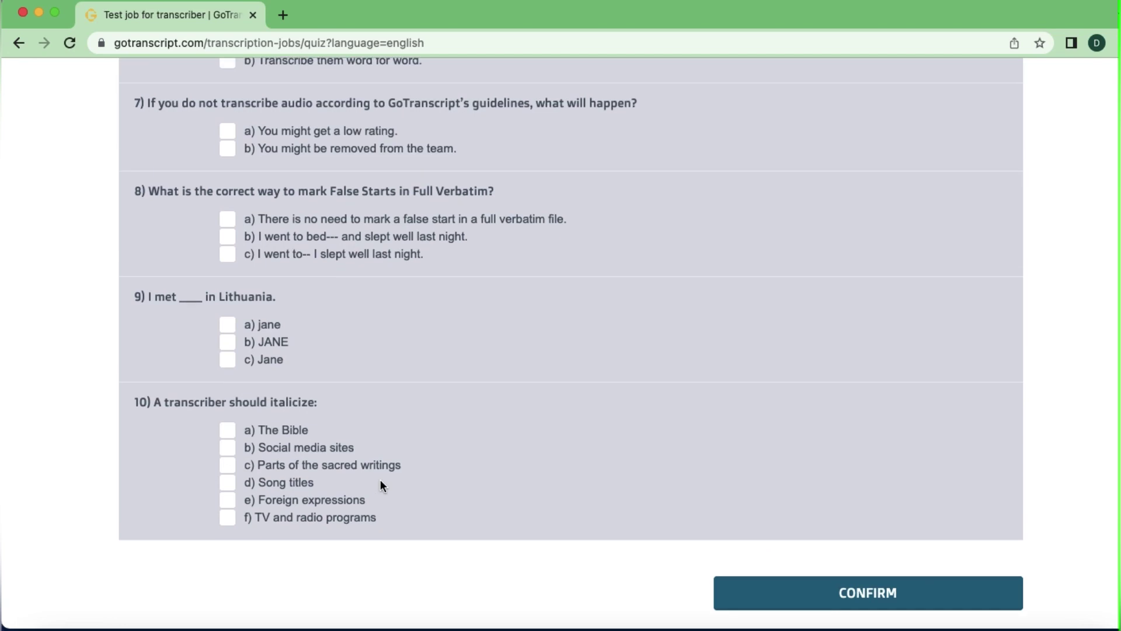
{"action": "scroll", "coordinate": [380, 485], "scroll_direction": "down", "scroll_amount": 5}
{"action": "scroll", "coordinate": [380, 485], "scroll_direction": "up", "scroll_amount": 1}
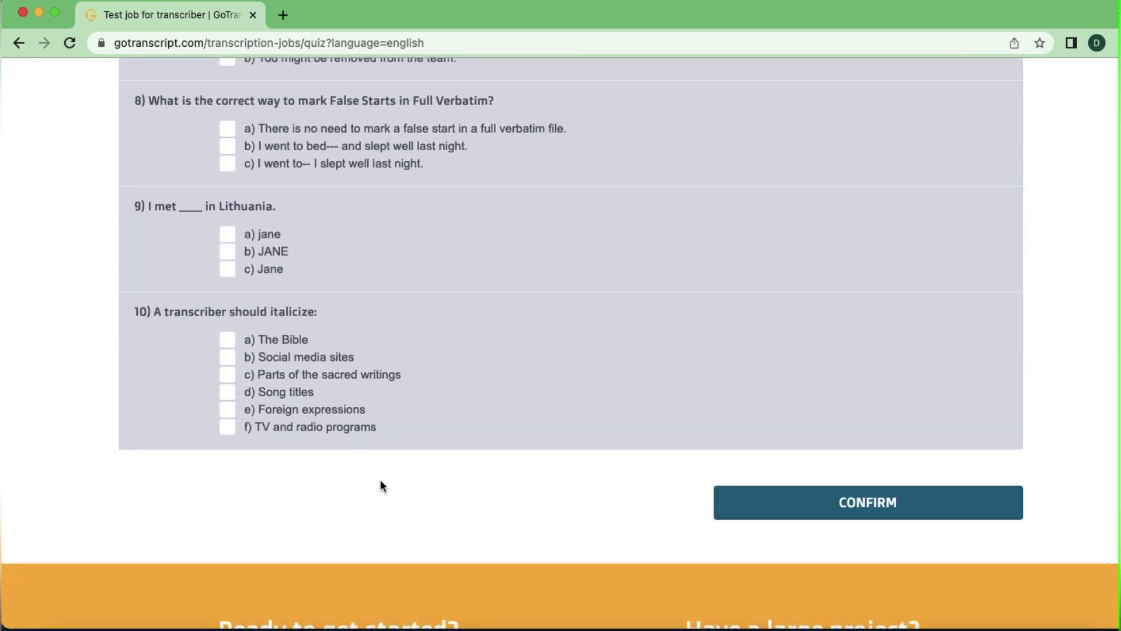
{"action": "scroll", "coordinate": [380, 479], "scroll_direction": "up", "scroll_amount": 20}
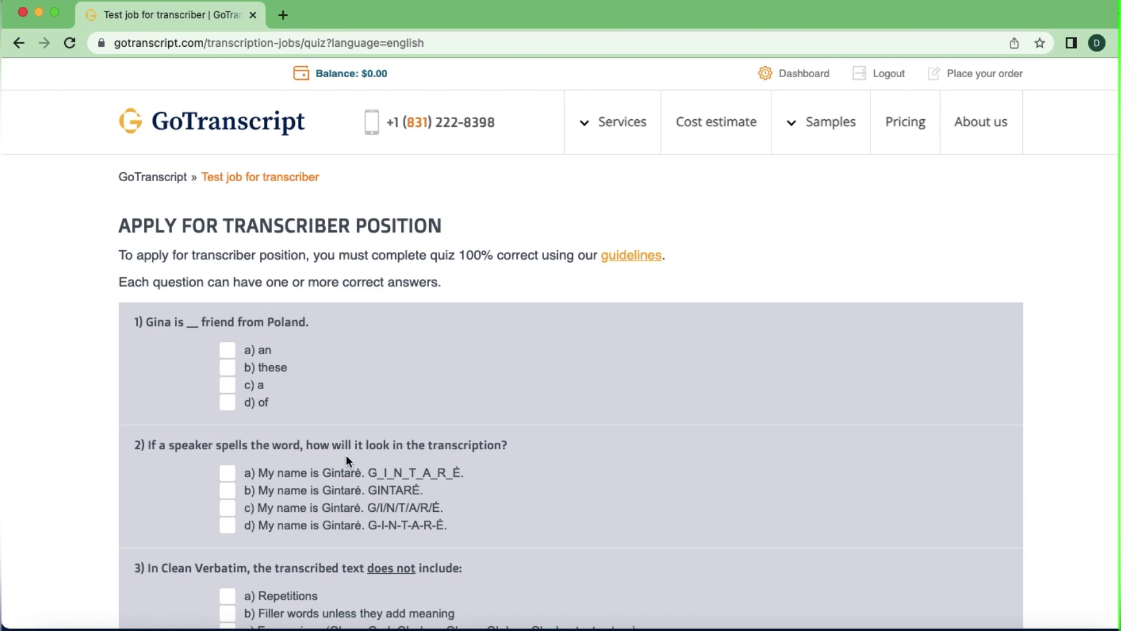
{"action": "left_click", "coordinate": [266, 181]}
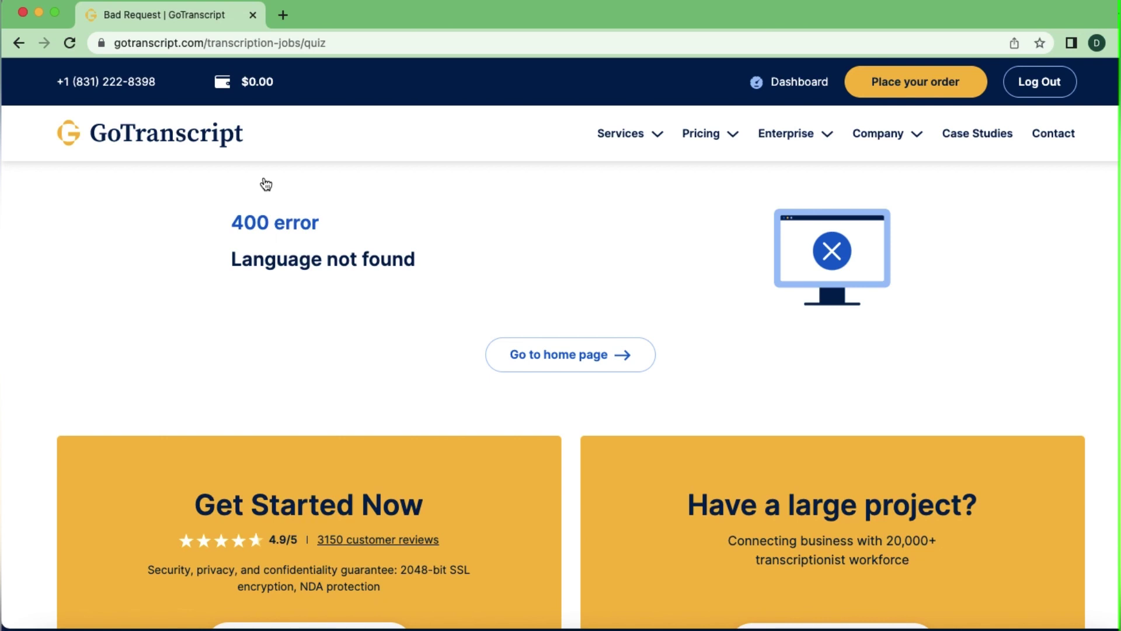
- In a new tab, search 'gotranscript practice' and open the Audio Transcription Practice result
{"action": "left_click", "coordinate": [284, 15]}
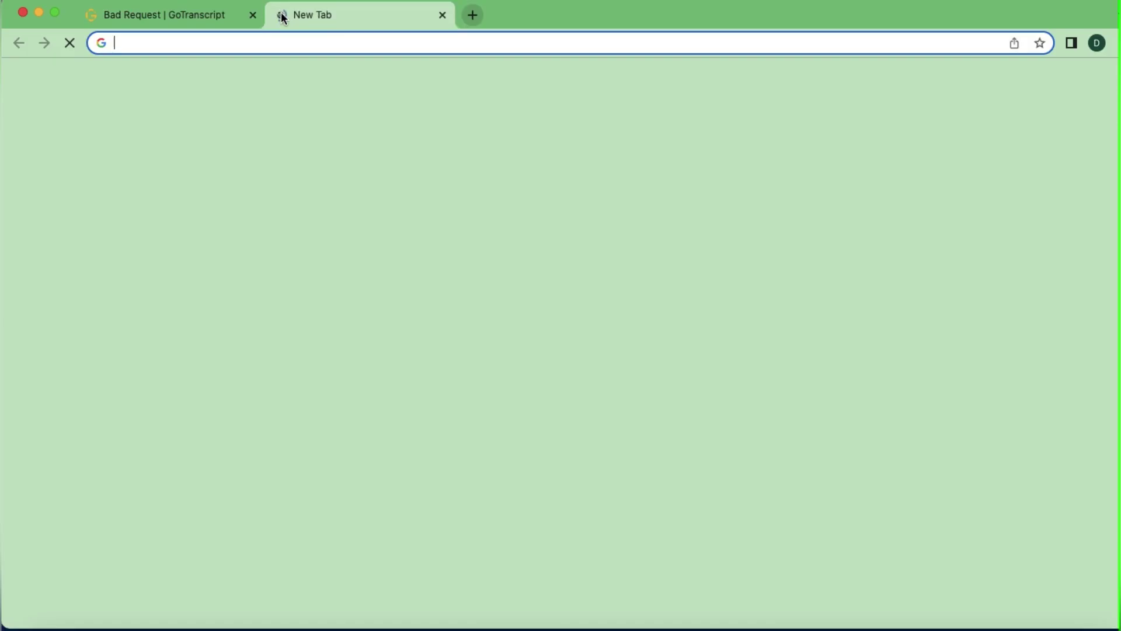
{"action": "left_click", "coordinate": [274, 39]}
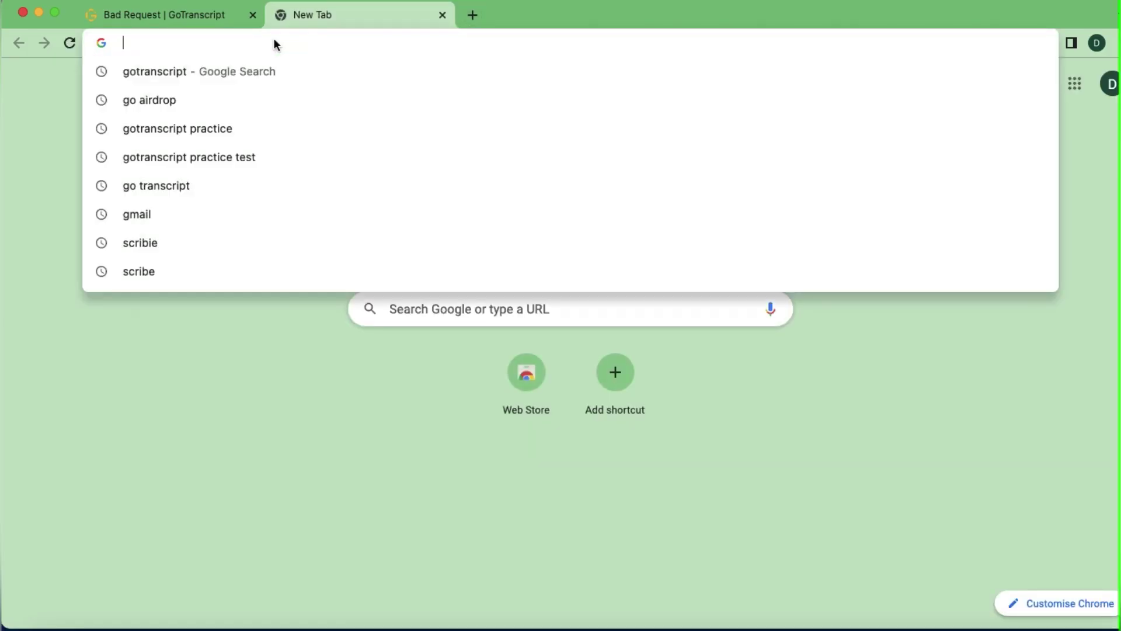
{"action": "type", "text": "gotran"}
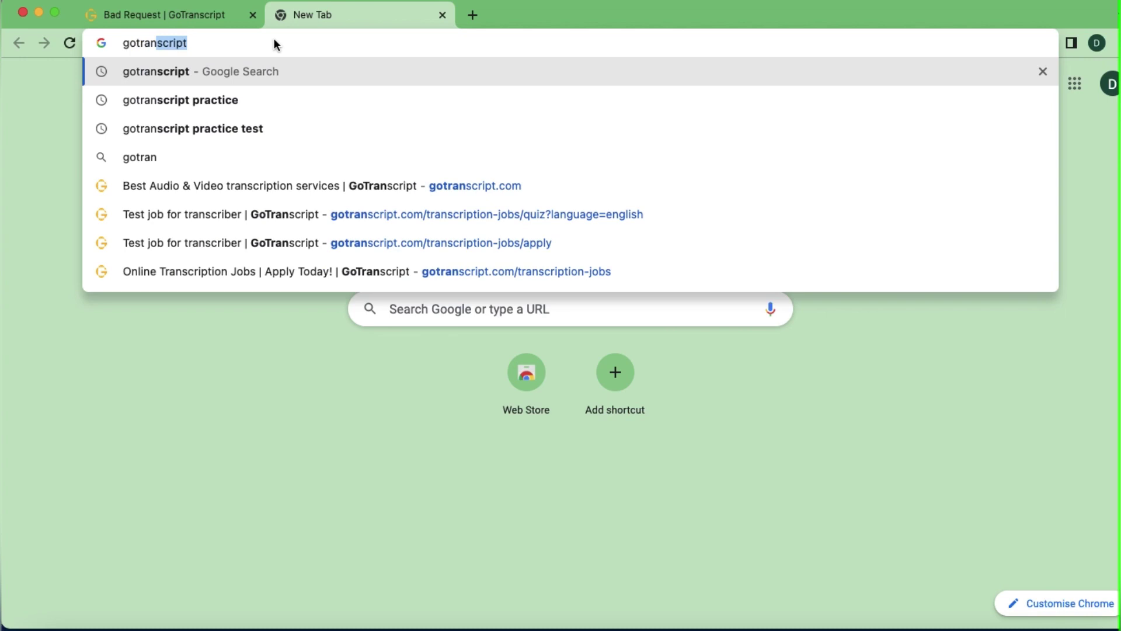
{"action": "type", "text": "script pra"}
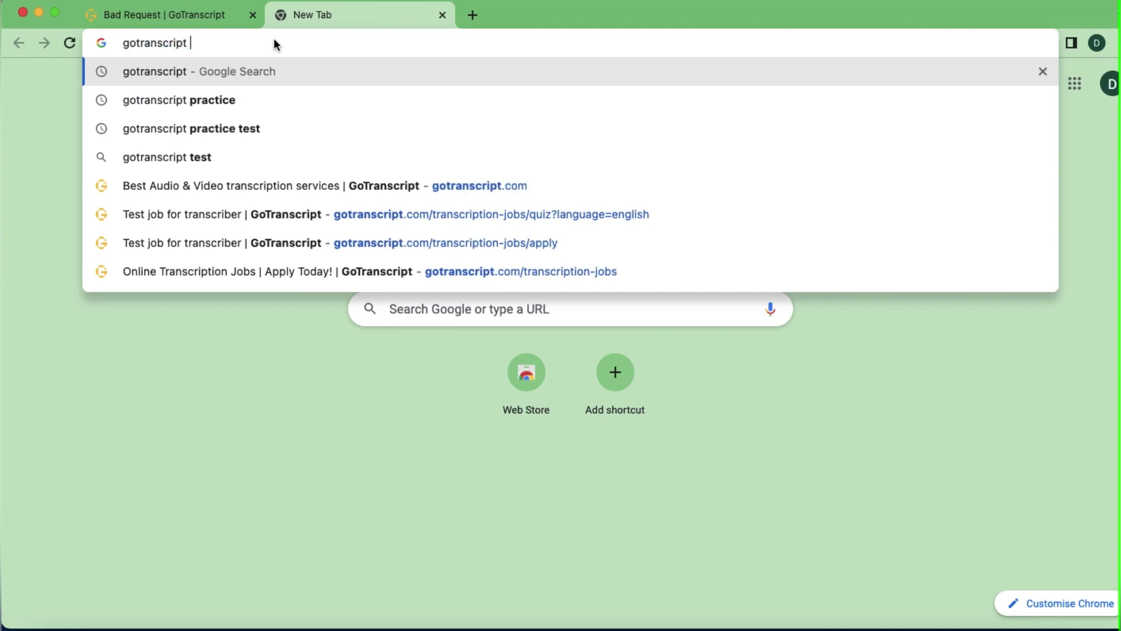
{"action": "type", "text": "tice"}
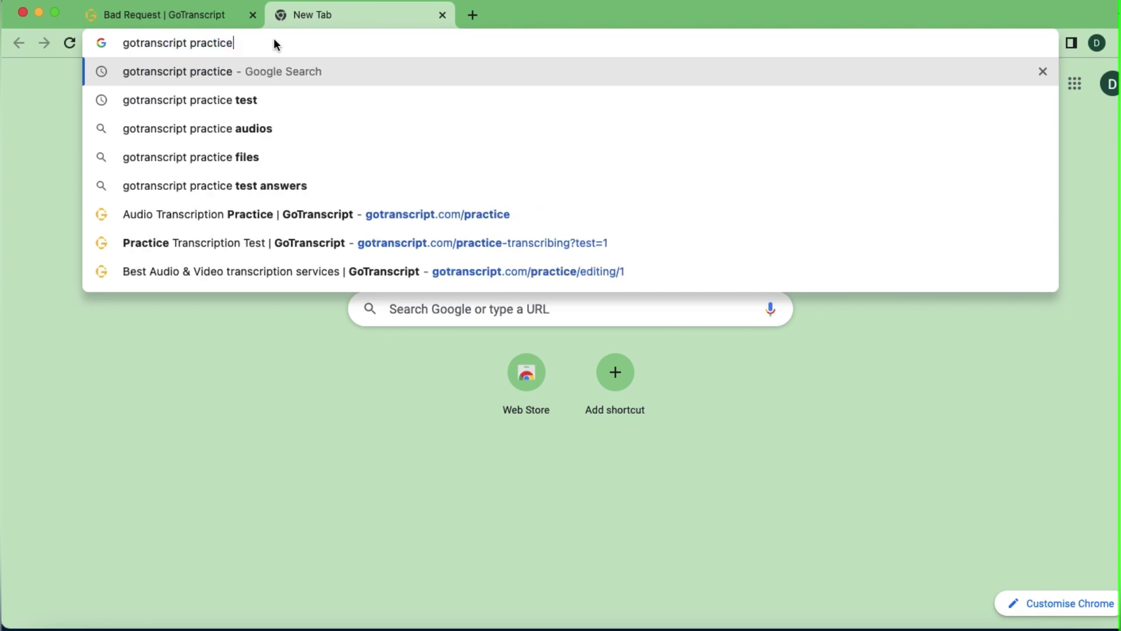
{"action": "key", "text": "Return"}
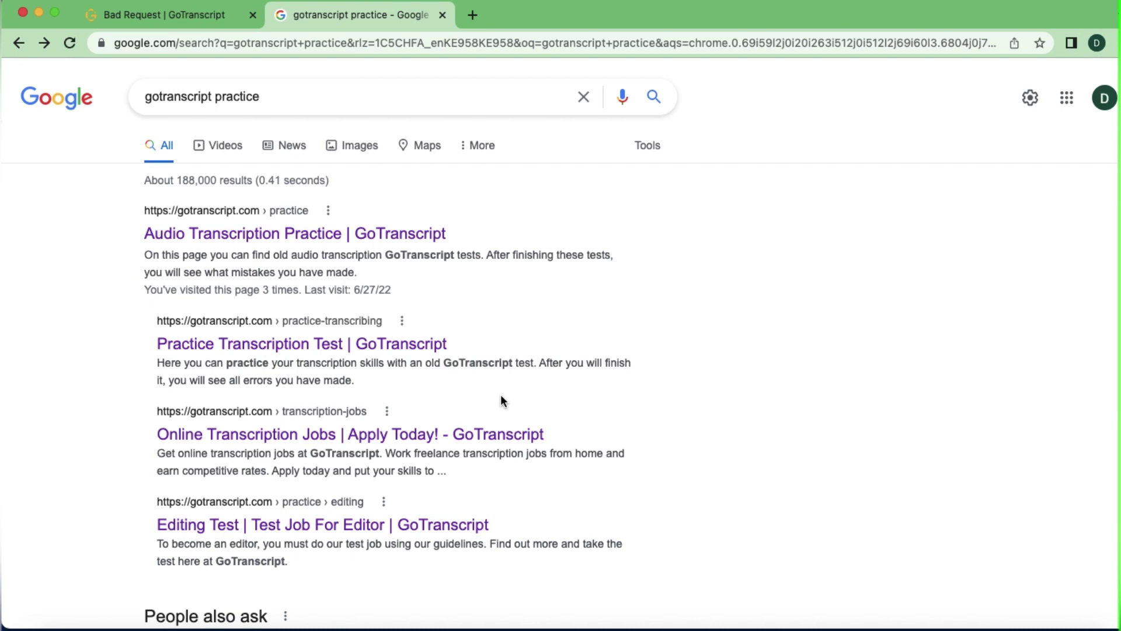
{"action": "left_click", "coordinate": [235, 234]}
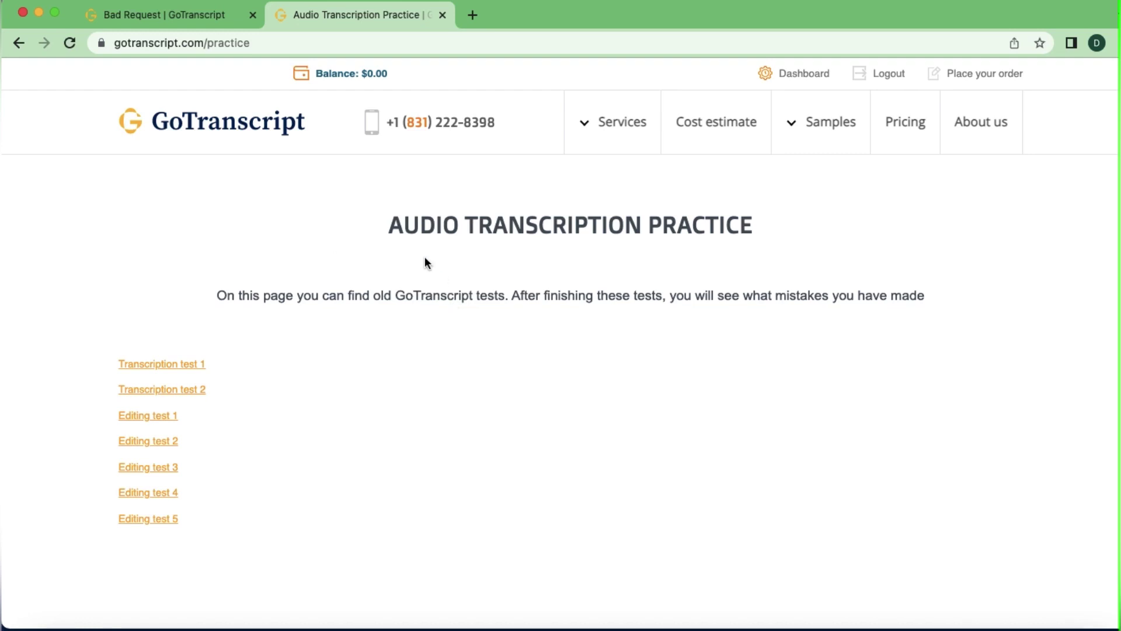
- Open Transcription test 1 from the practice tests list
{"action": "left_click", "coordinate": [171, 366]}
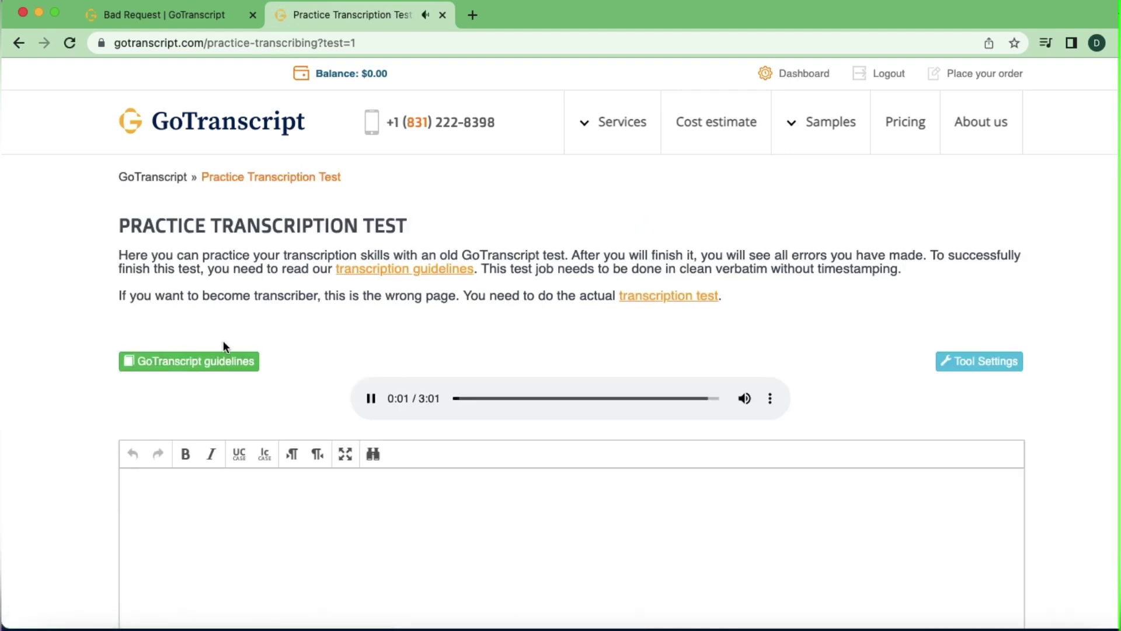
- Pause the audio, type 'gshfg' in the transcript editor, then play and pause the clip at 0:03
{"action": "left_click", "coordinate": [369, 403]}
{"action": "scroll", "coordinate": [373, 467], "scroll_direction": "down", "scroll_amount": 2}
{"action": "scroll", "coordinate": [372, 470], "scroll_direction": "down", "scroll_amount": 2}
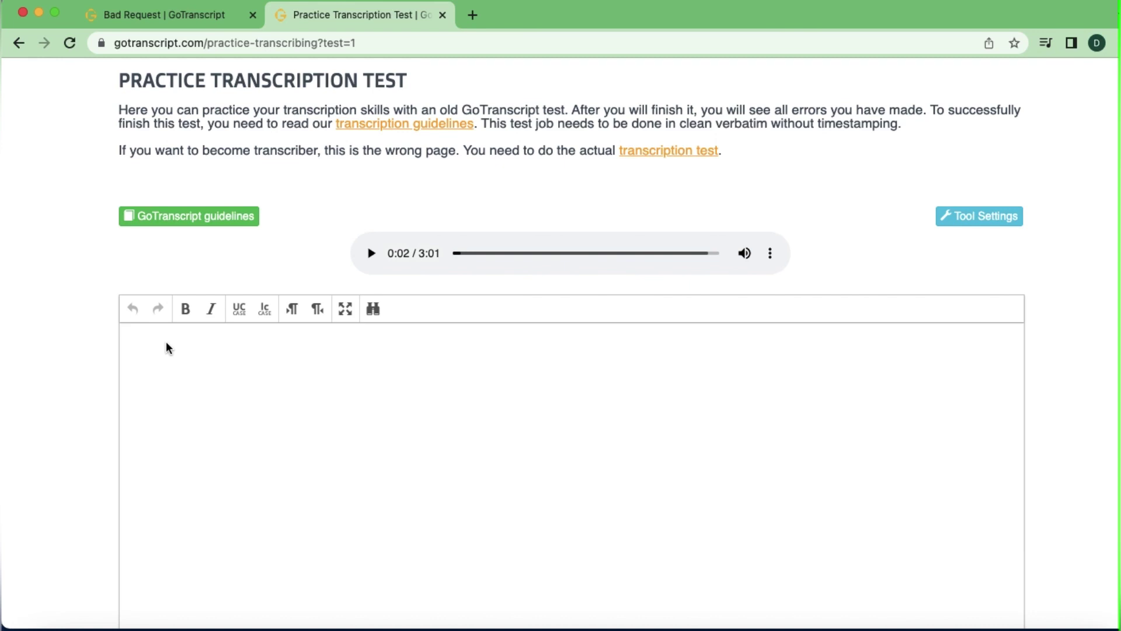
{"action": "type", "text": "gshfg"}
{"action": "key", "text": "Tab"}
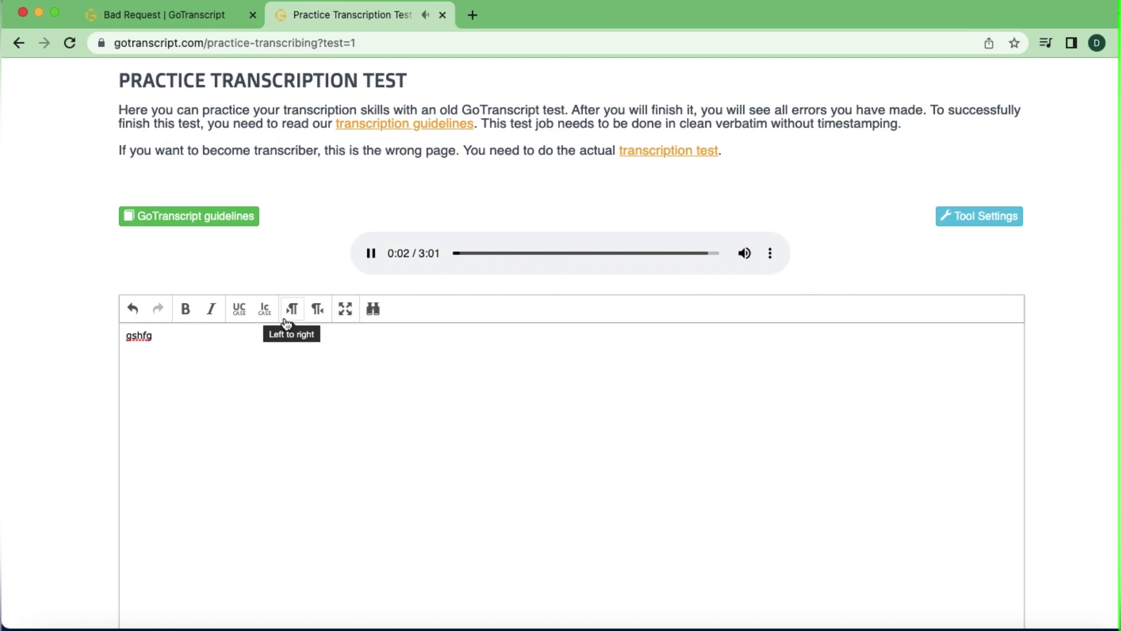
{"action": "left_click", "coordinate": [373, 259]}
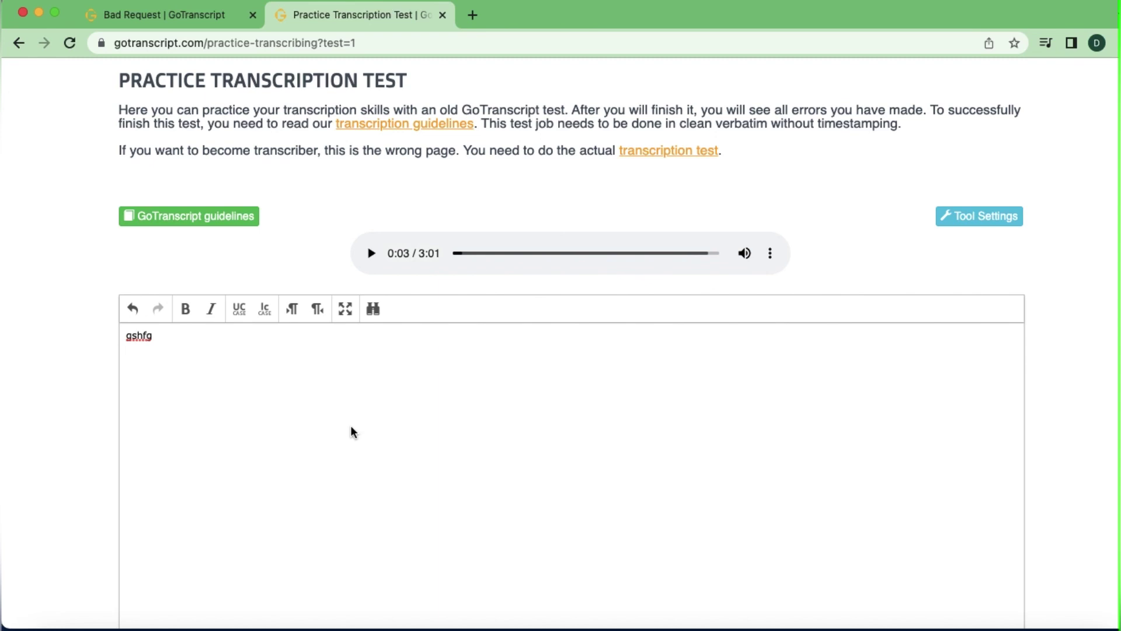
{"action": "scroll", "coordinate": [351, 429], "scroll_direction": "down", "scroll_amount": 10}
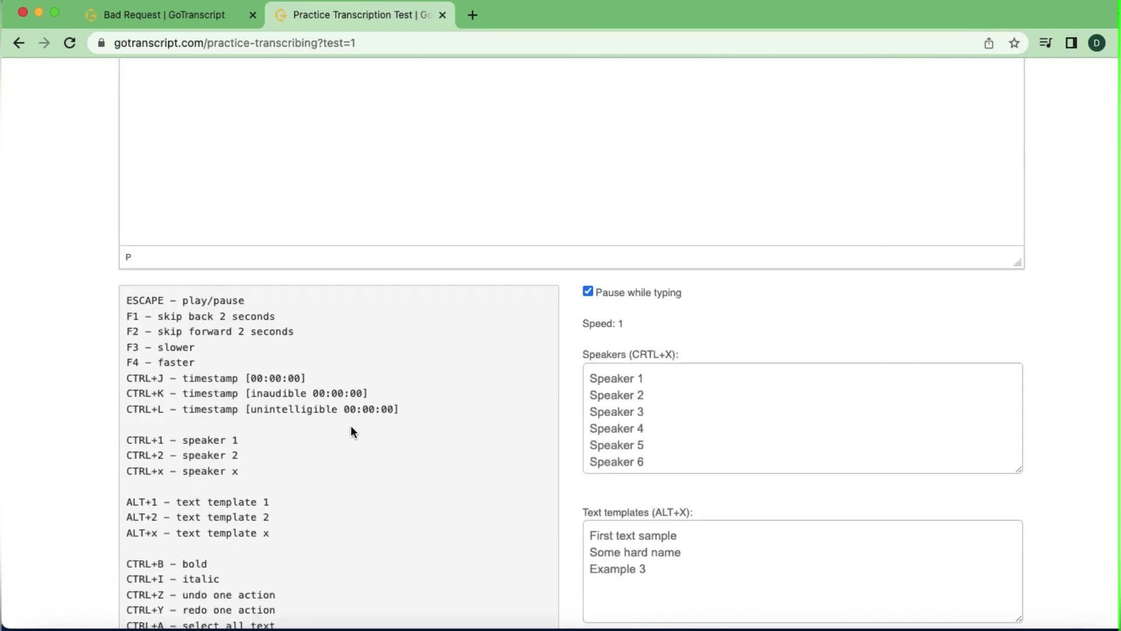
{"action": "scroll", "coordinate": [271, 261], "scroll_direction": "up", "scroll_amount": 2}
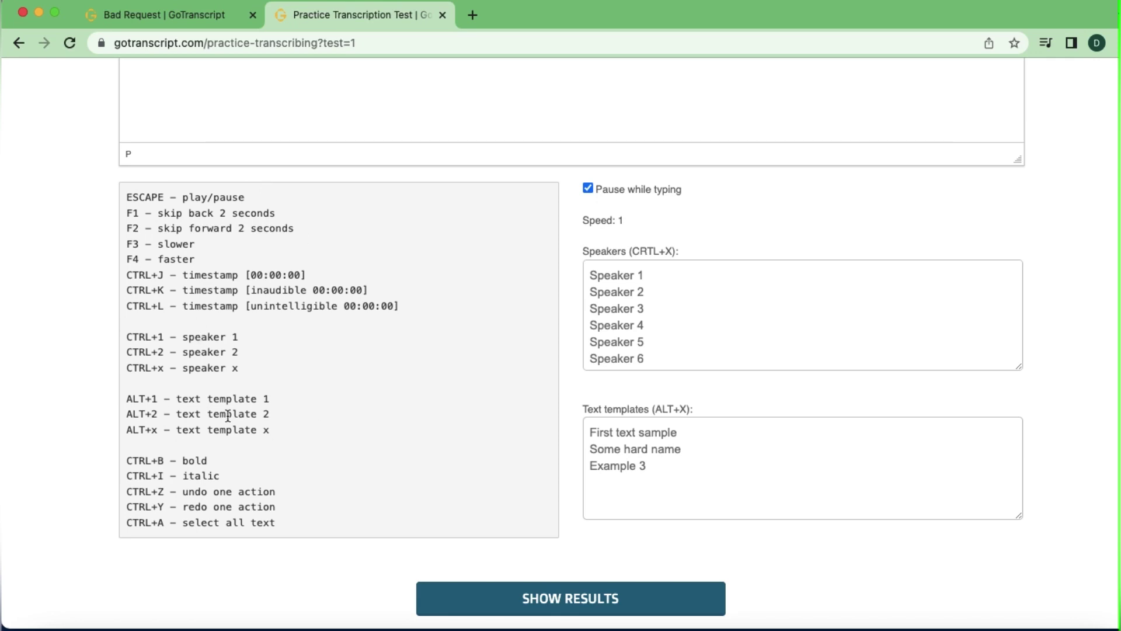
{"action": "scroll", "coordinate": [494, 275], "scroll_direction": "up", "scroll_amount": 10}
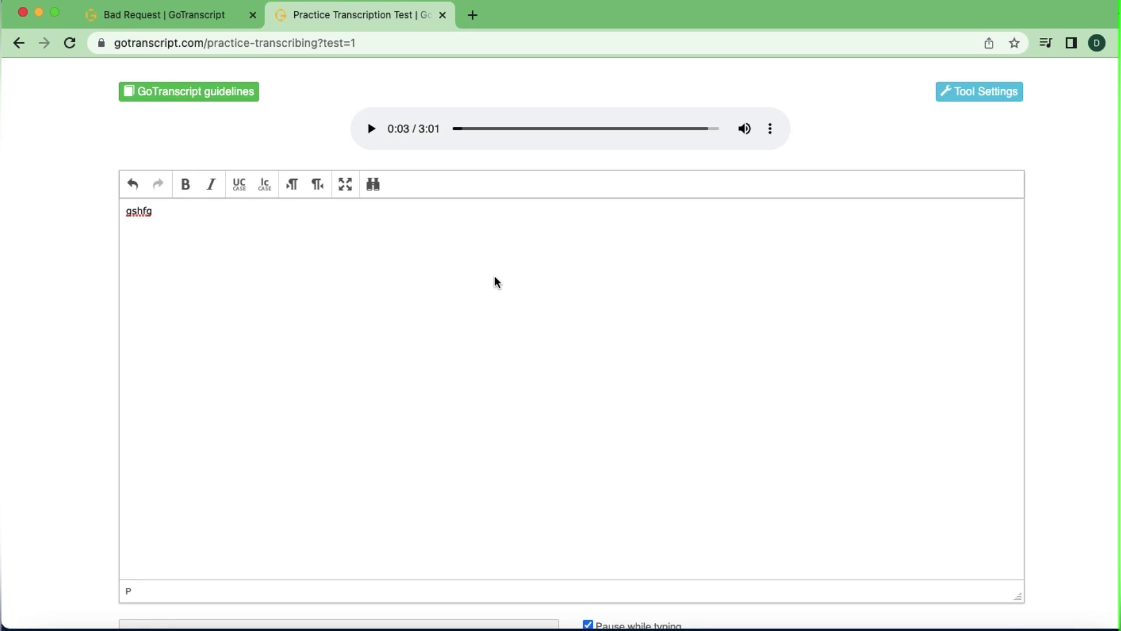
{"action": "scroll", "coordinate": [696, 336], "scroll_direction": "down", "scroll_amount": 10}
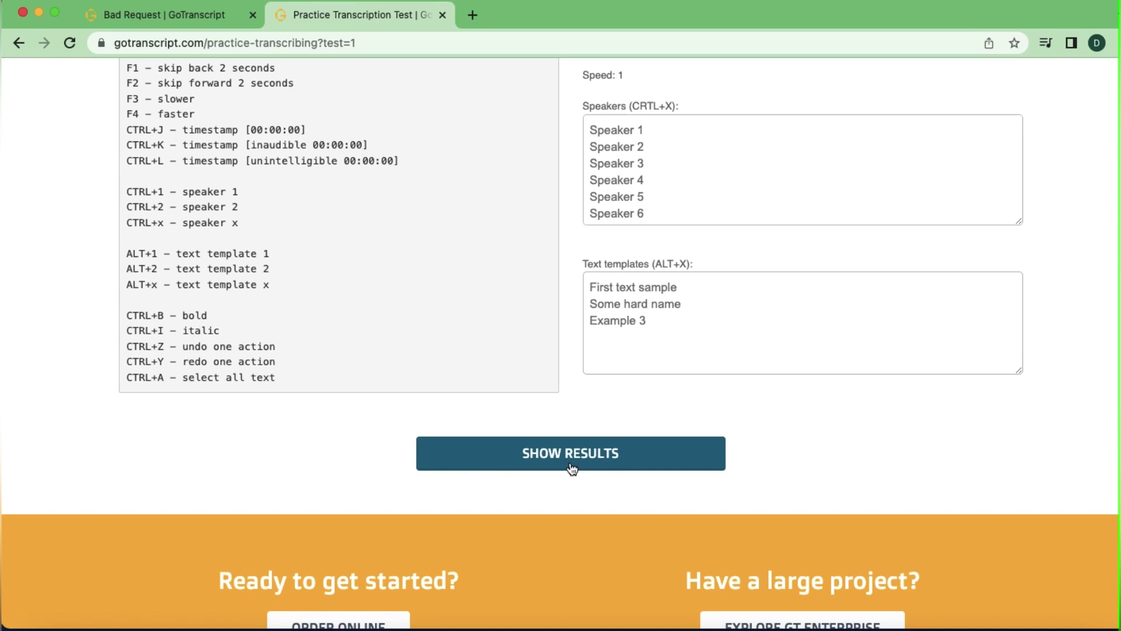
{"action": "scroll", "coordinate": [571, 468], "scroll_direction": "up", "scroll_amount": 15}
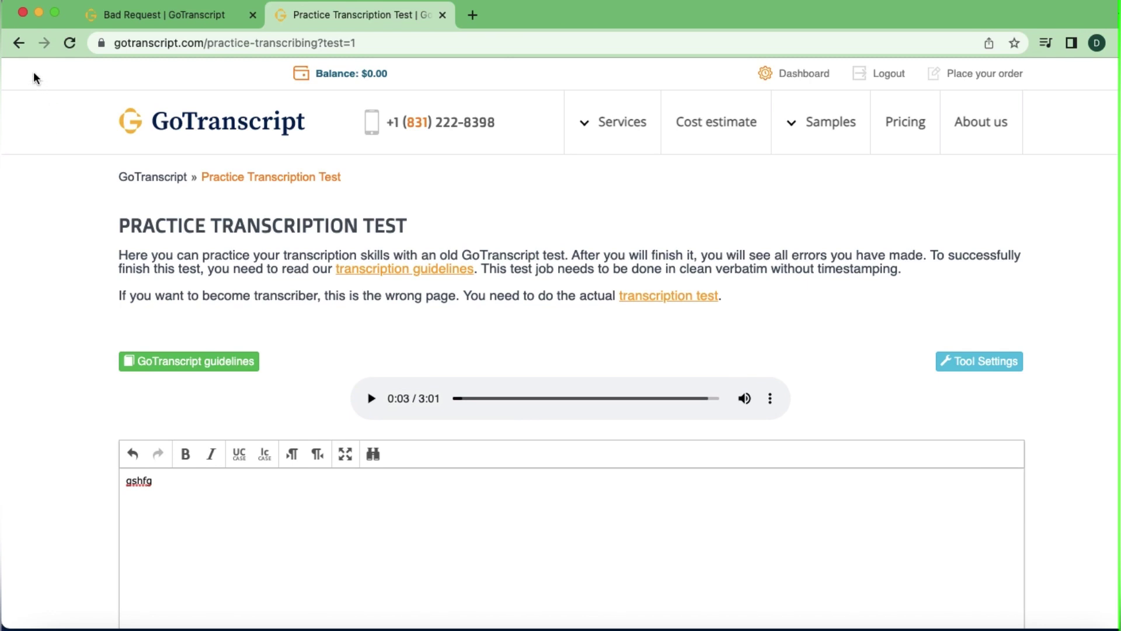
- Return to the practice list, open Editing test 1, and pause its 4:16 audio clip
{"action": "left_click", "coordinate": [18, 43]}
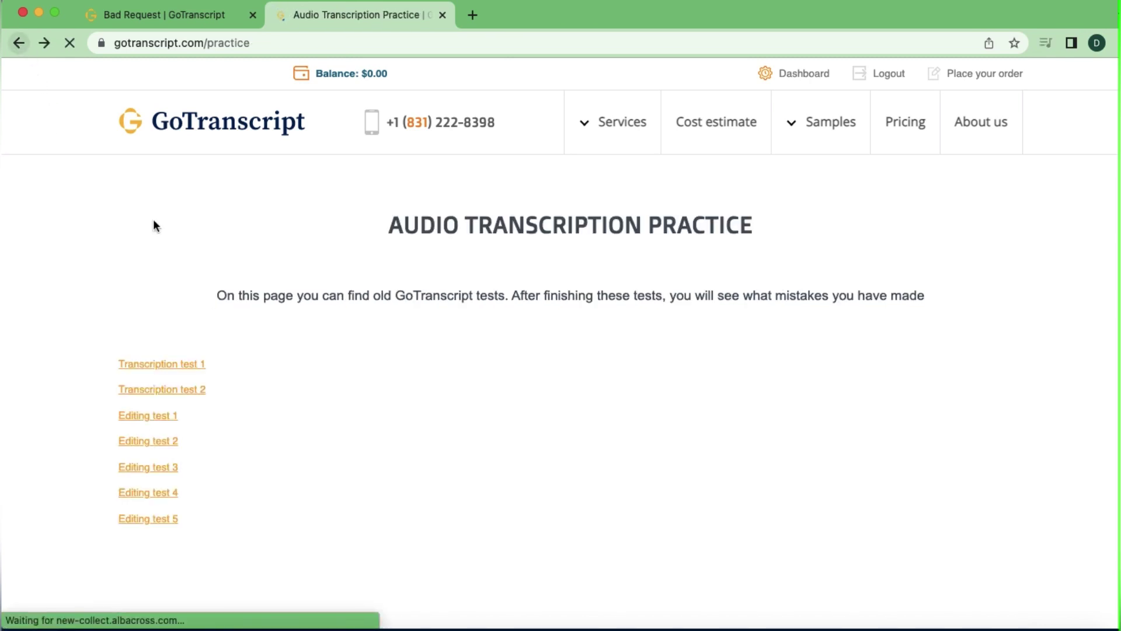
{"action": "left_click", "coordinate": [156, 419]}
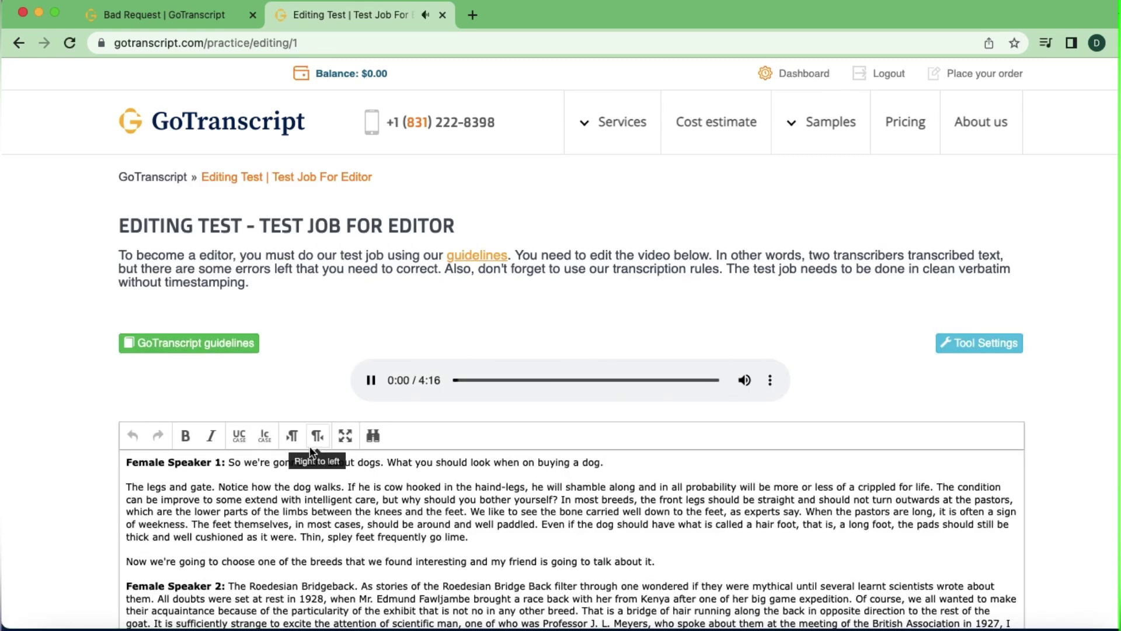
{"action": "left_click", "coordinate": [371, 388]}
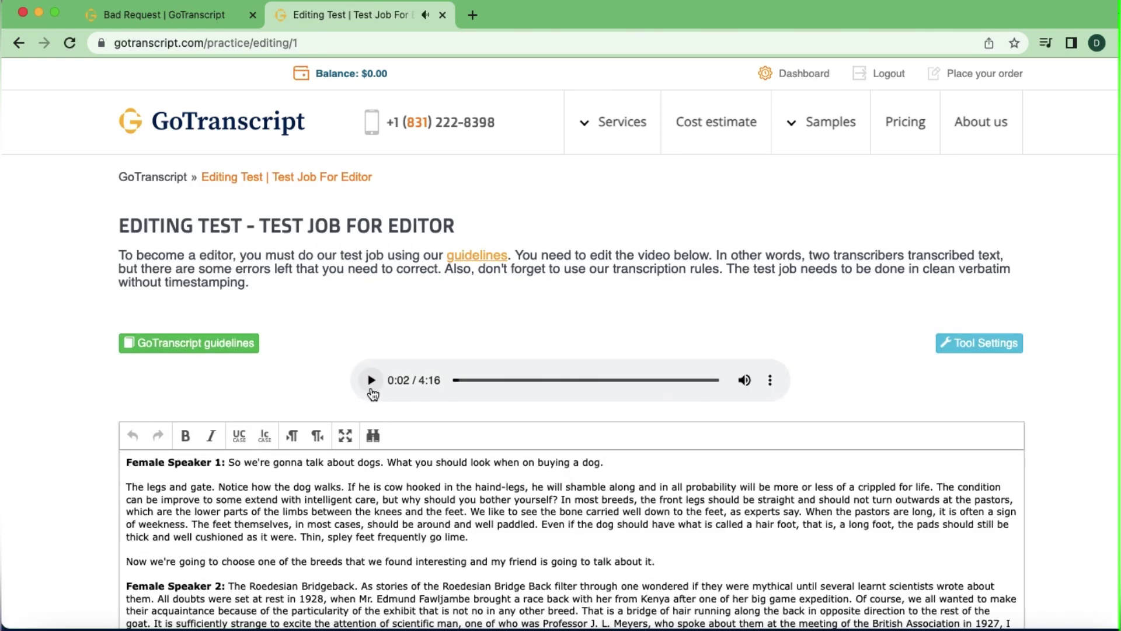
{"action": "scroll", "coordinate": [546, 389], "scroll_direction": "down", "scroll_amount": 3}
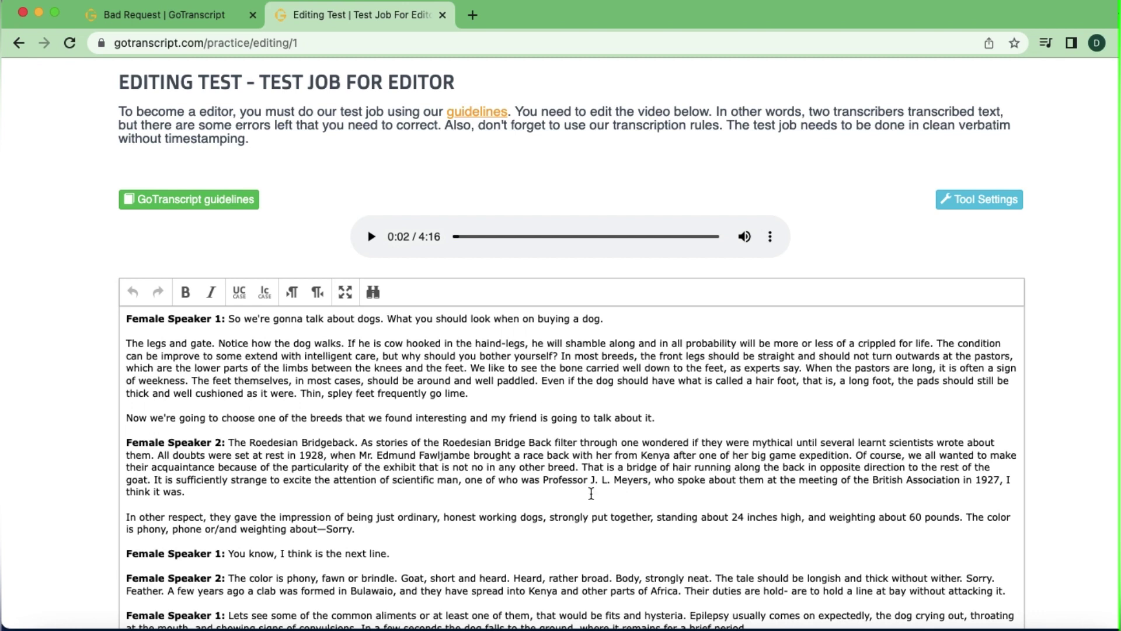
- Replace 'gonna' with 'going to' in the first line, removing the extra space before 'talk'
{"action": "left_click", "coordinate": [303, 318]}
{"action": "key", "text": "BackSpace"}
{"action": "key", "text": "BackSpace"}
{"action": "key", "text": "BackSpace"}
{"action": "key", "text": "BackSpace"}
{"action": "key", "text": "BackSpace"}
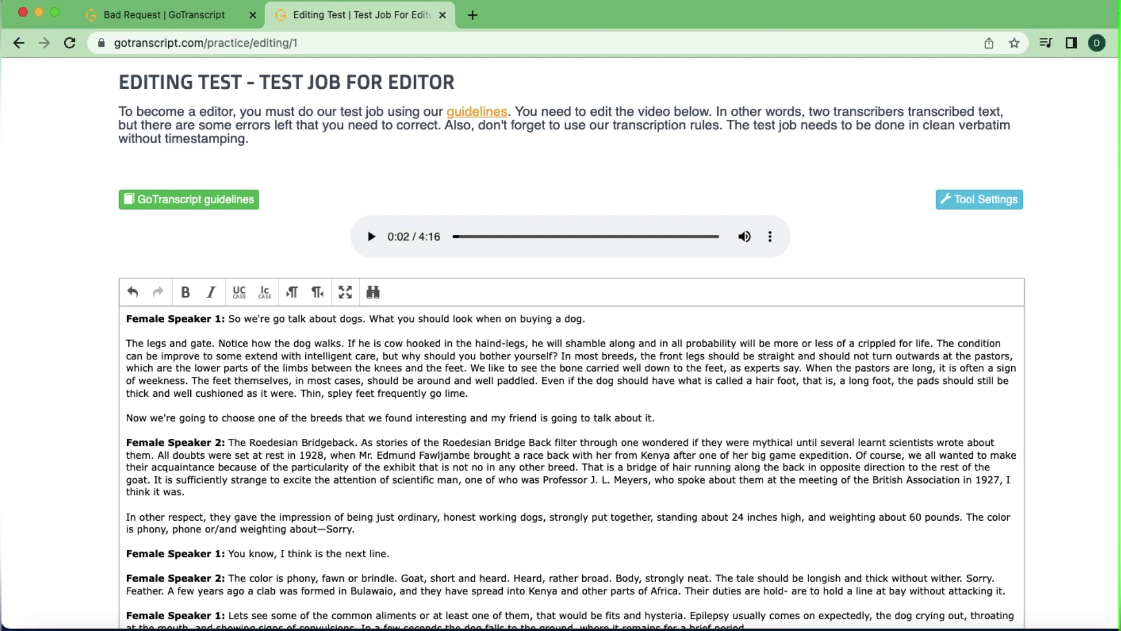
{"action": "type", "text": "goin"}
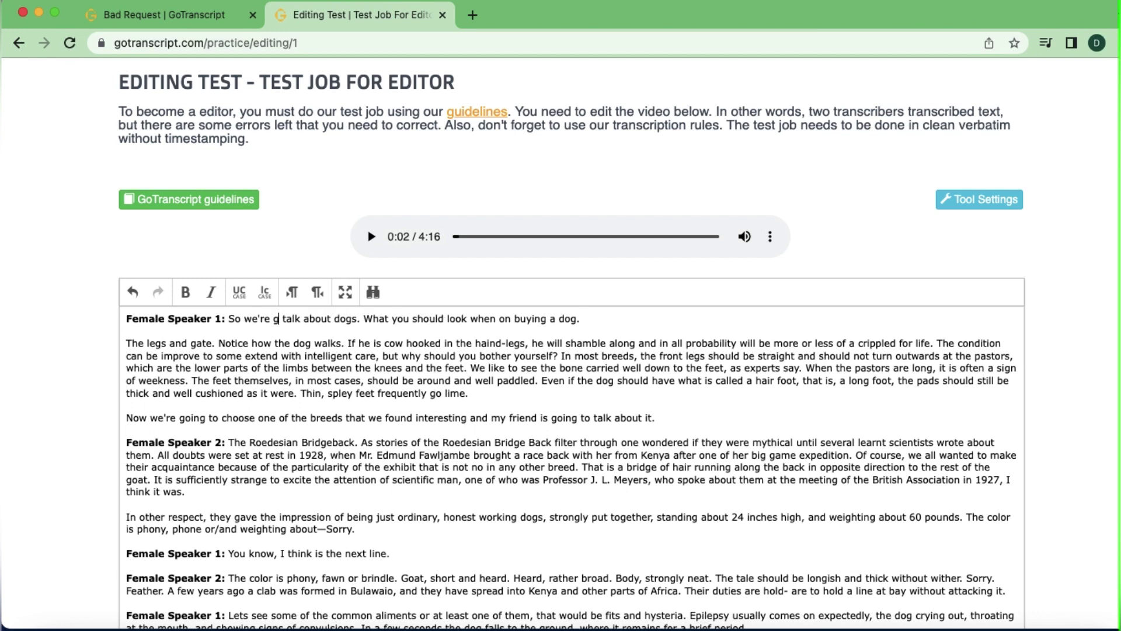
{"action": "type", "text": "g to"}
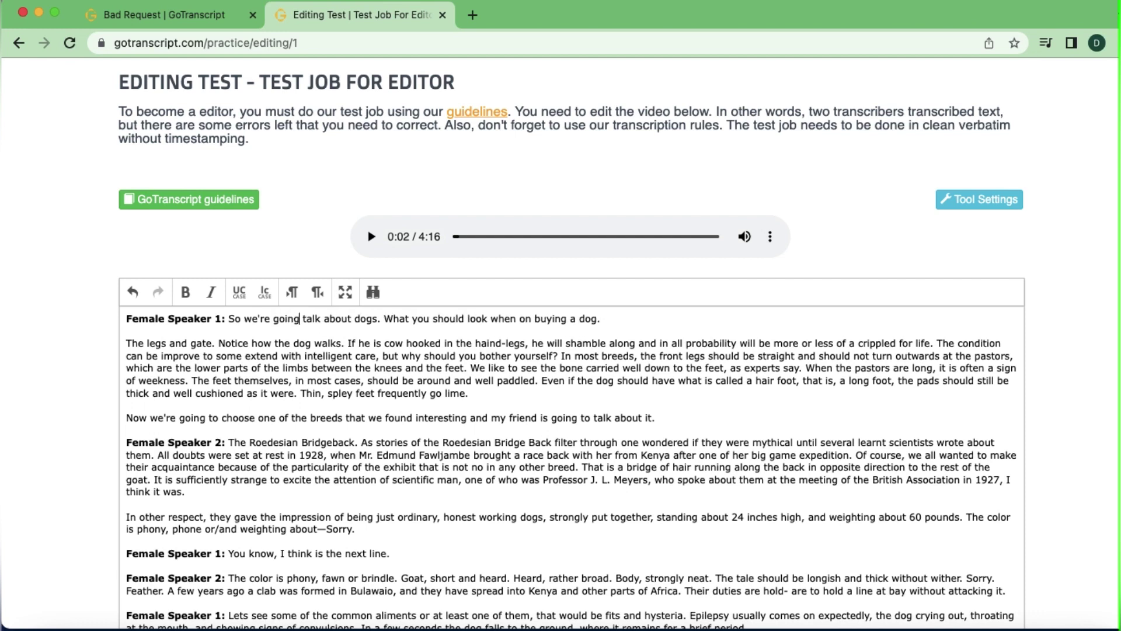
{"action": "key", "text": "BackSpace"}
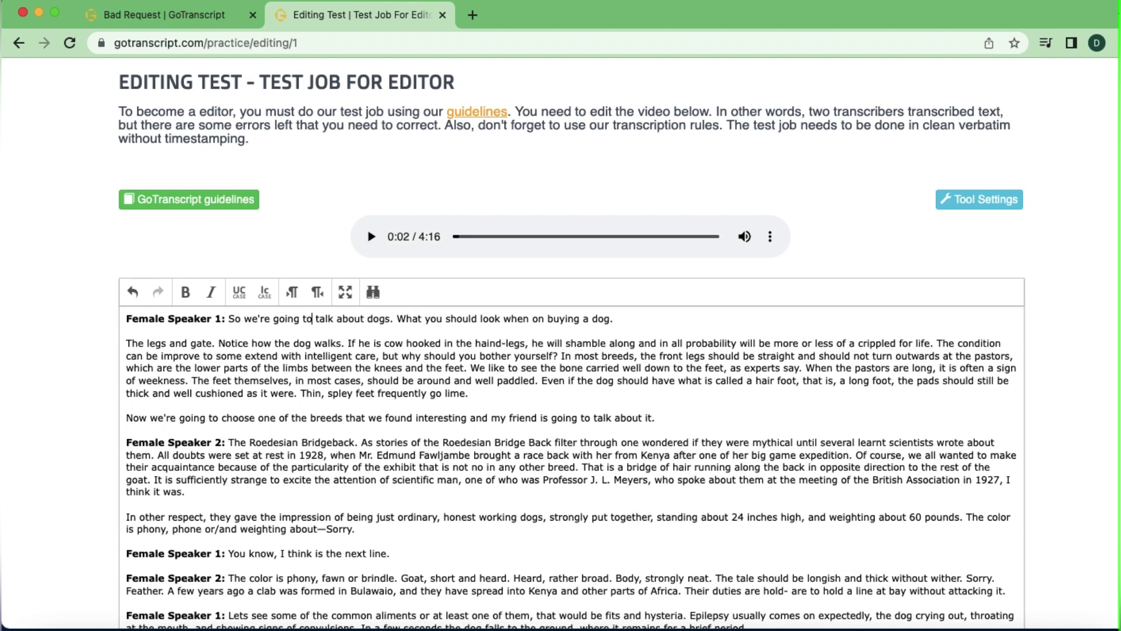
{"action": "key", "text": "Tab"}
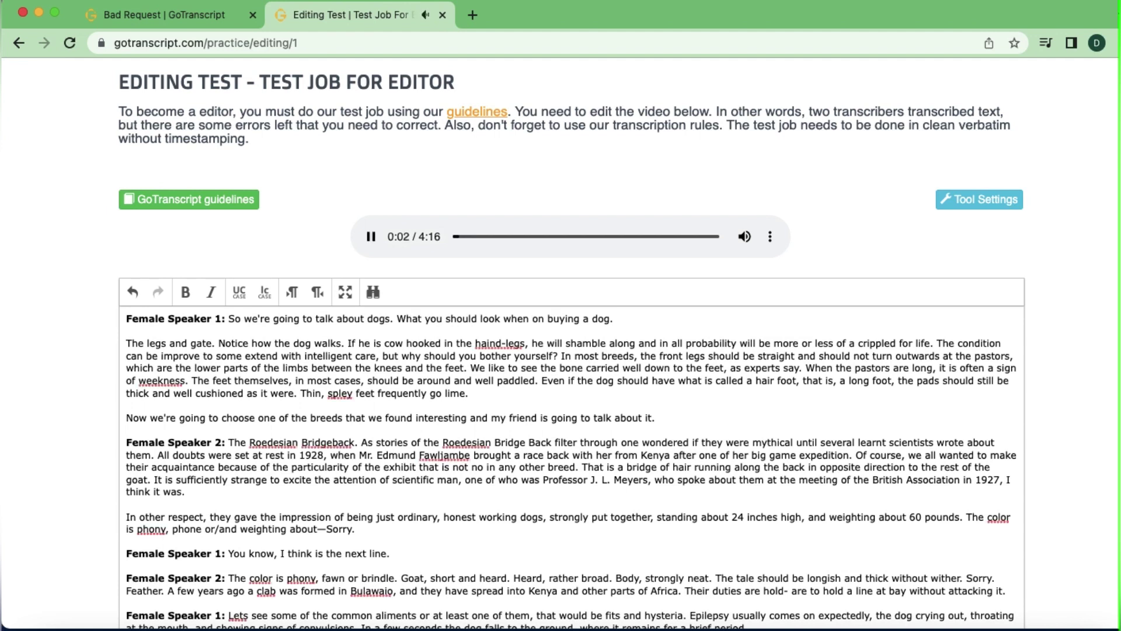
{"action": "left_click", "coordinate": [372, 236]}
- Correct 'weekness' to 'weakness', then briefly replay and pause the audio to check
{"action": "left_click", "coordinate": [161, 382]}
{"action": "key", "text": "BackSpace"}
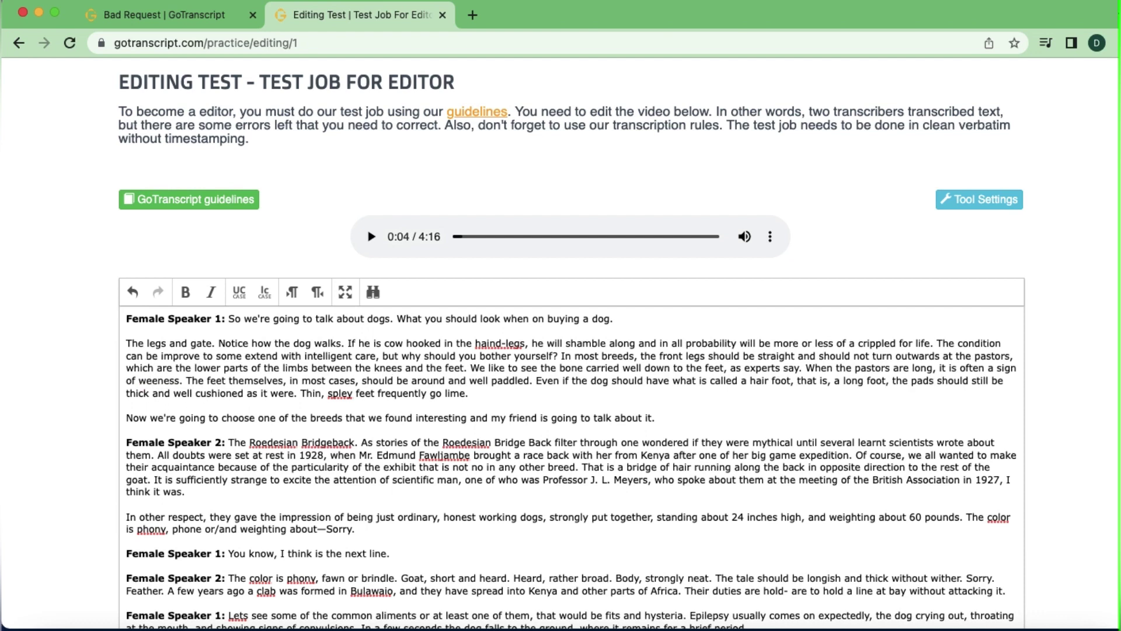
{"action": "key", "text": "BackSpace"}
{"action": "type", "text": "ak"}
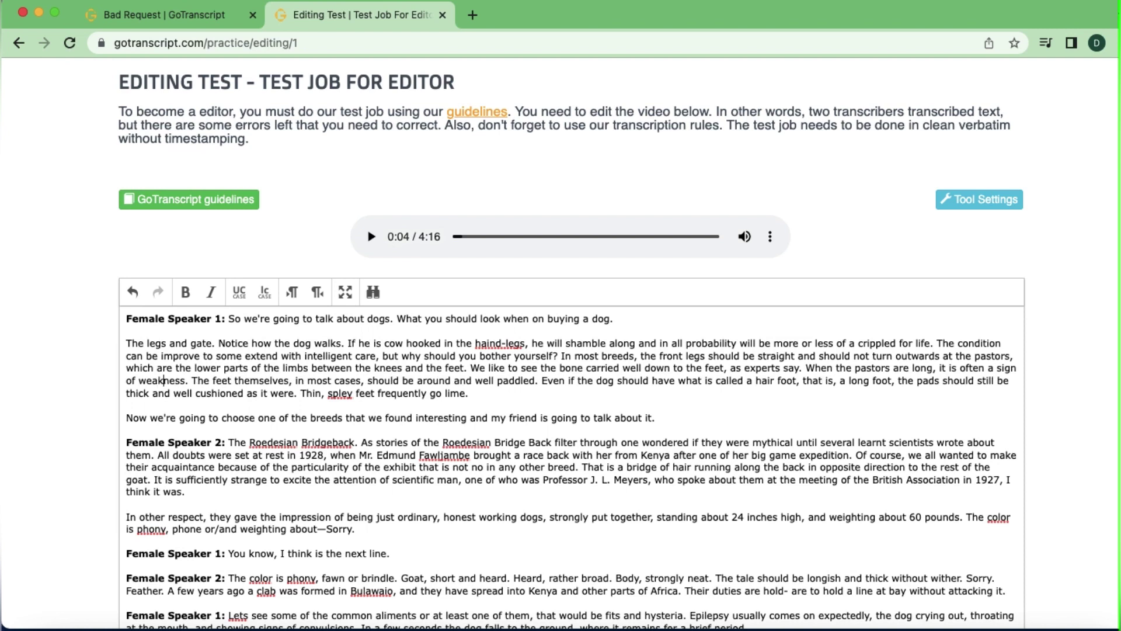
{"action": "left_click", "coordinate": [372, 237]}
{"action": "left_click", "coordinate": [374, 240]}
- Correct "Lets" to "Let's" in Female Speaker 1's line about common ailments
{"action": "scroll", "coordinate": [513, 491], "scroll_direction": "down", "scroll_amount": 2}
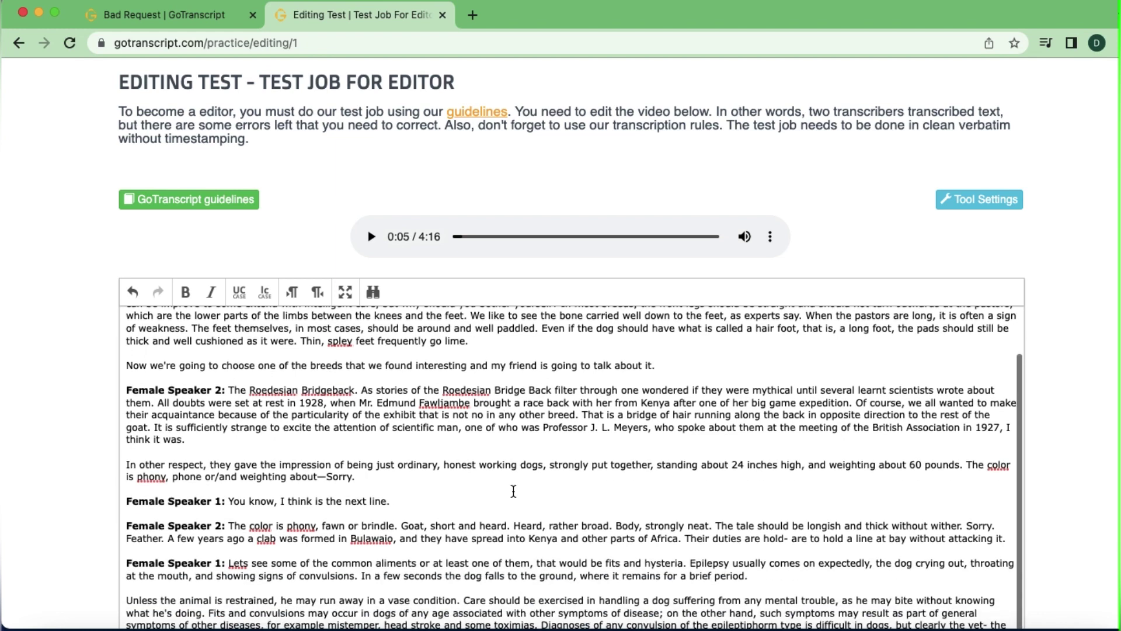
{"action": "scroll", "coordinate": [513, 491], "scroll_direction": "down", "scroll_amount": 3}
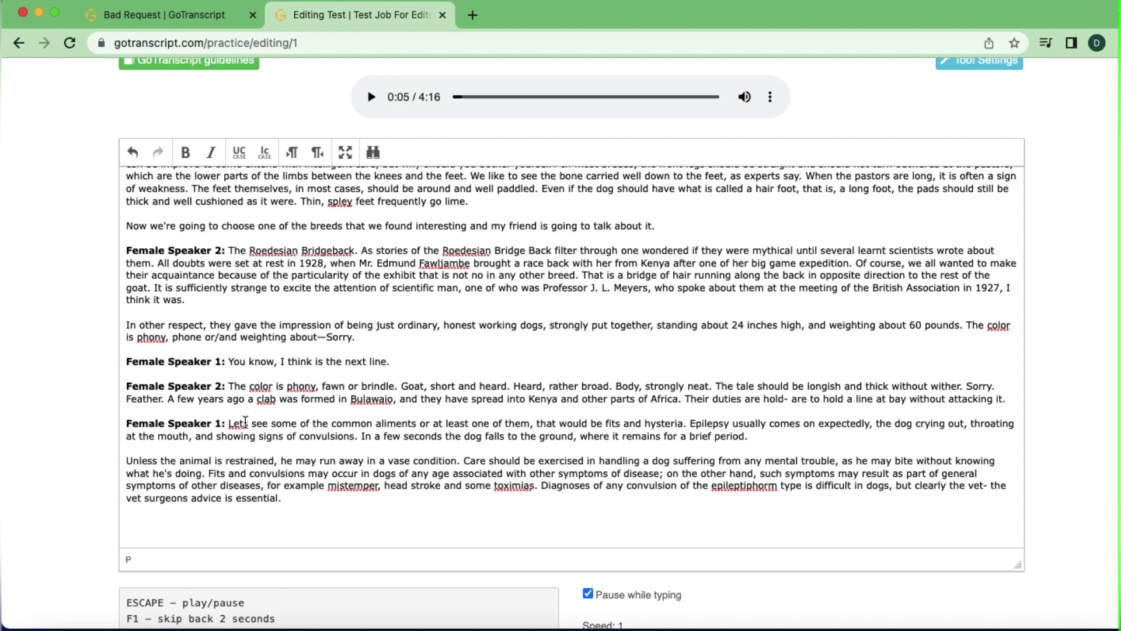
{"action": "left_click", "coordinate": [244, 421]}
{"action": "type", "text": "'"}
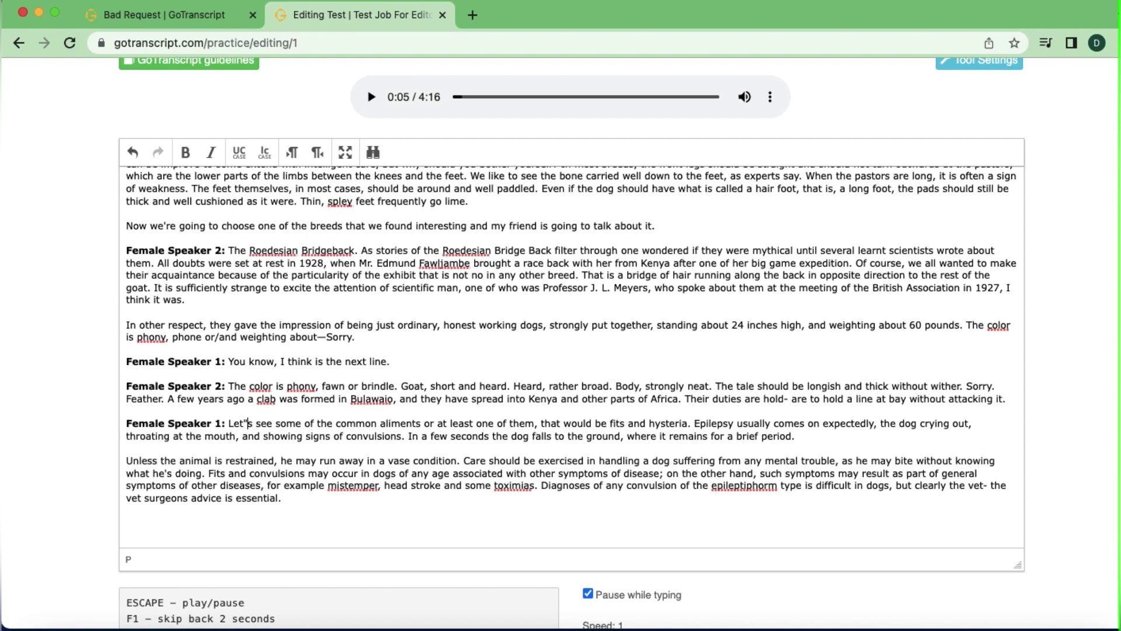
{"action": "key", "text": "BackSpace"}
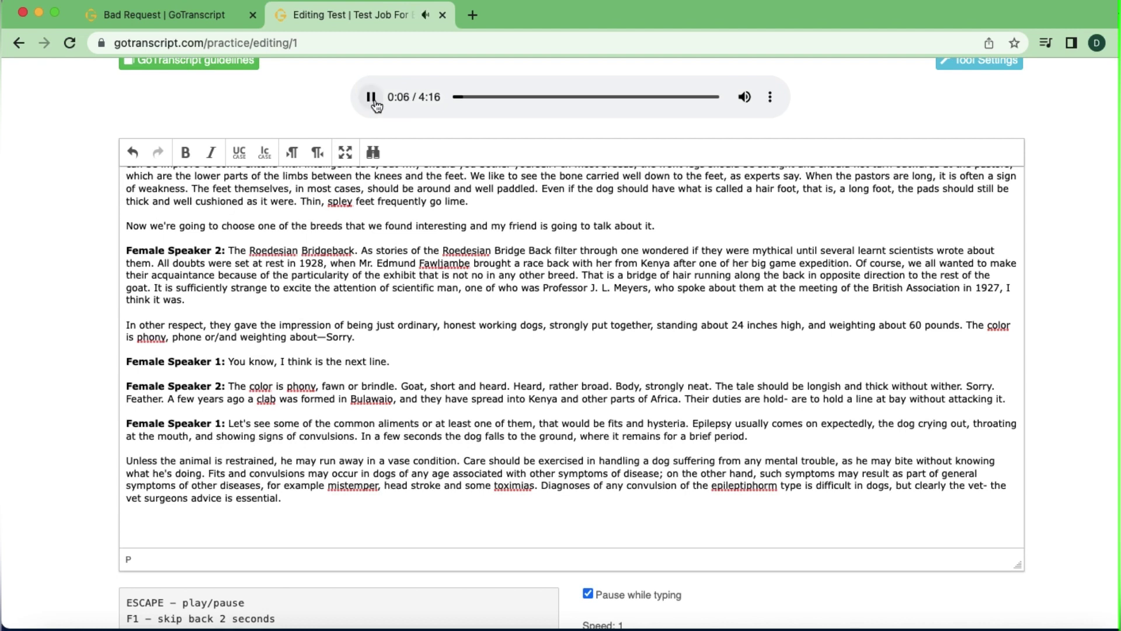
- Pause the audio at 0:06 and return to the top of the transcript editor
{"action": "key", "text": "Escape"}
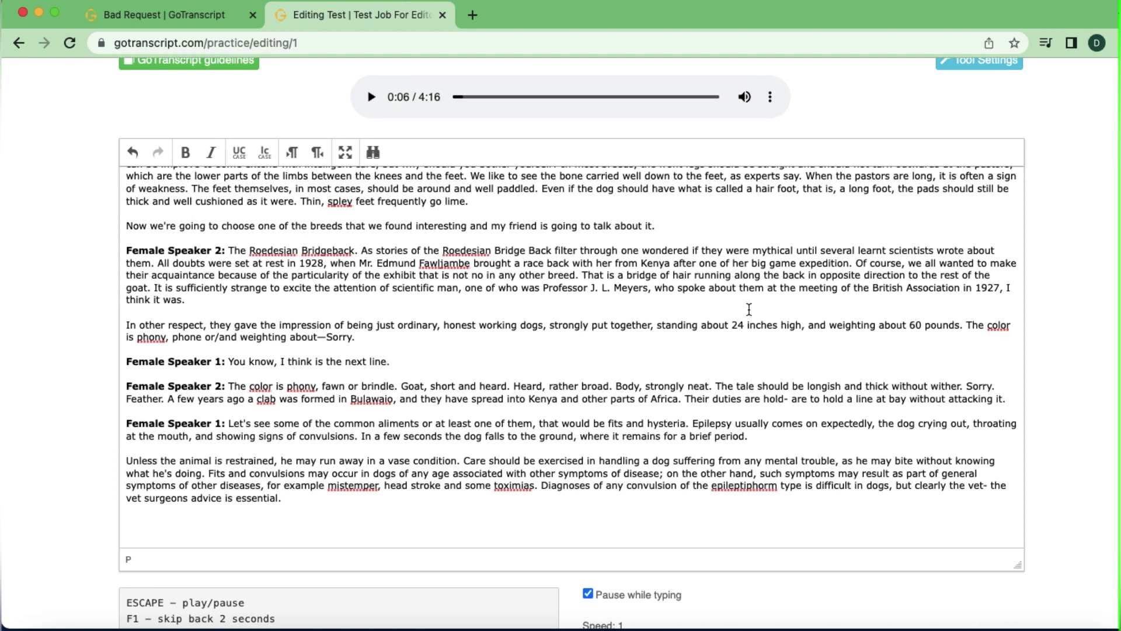
{"action": "scroll", "coordinate": [788, 233], "scroll_direction": "up", "scroll_amount": 2}
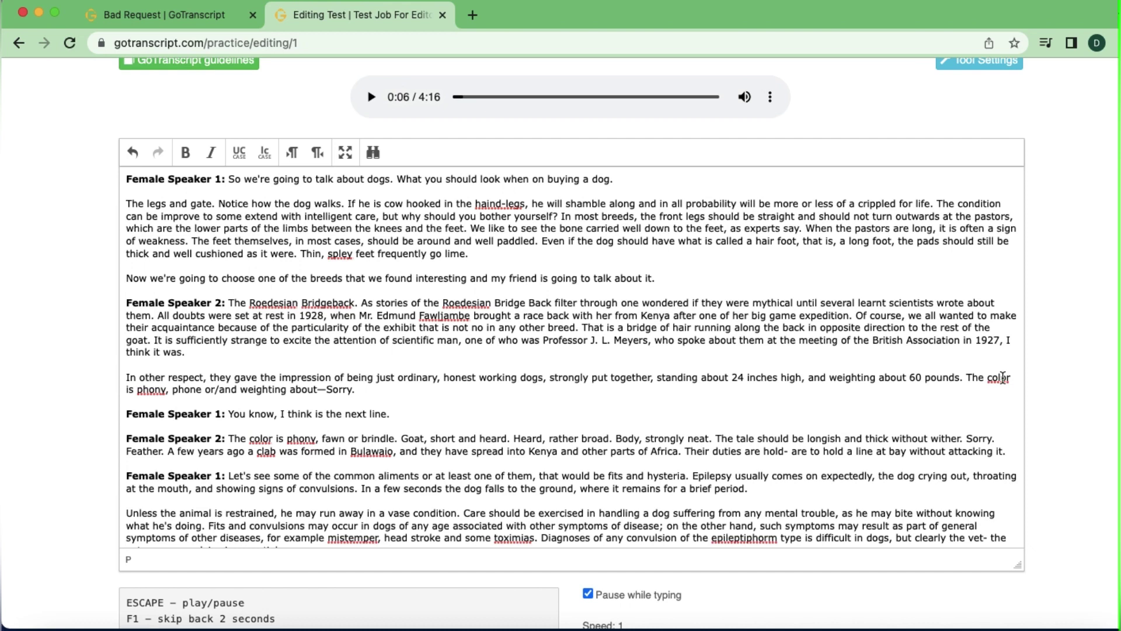
{"action": "scroll", "coordinate": [668, 430], "scroll_direction": "down", "scroll_amount": 2}
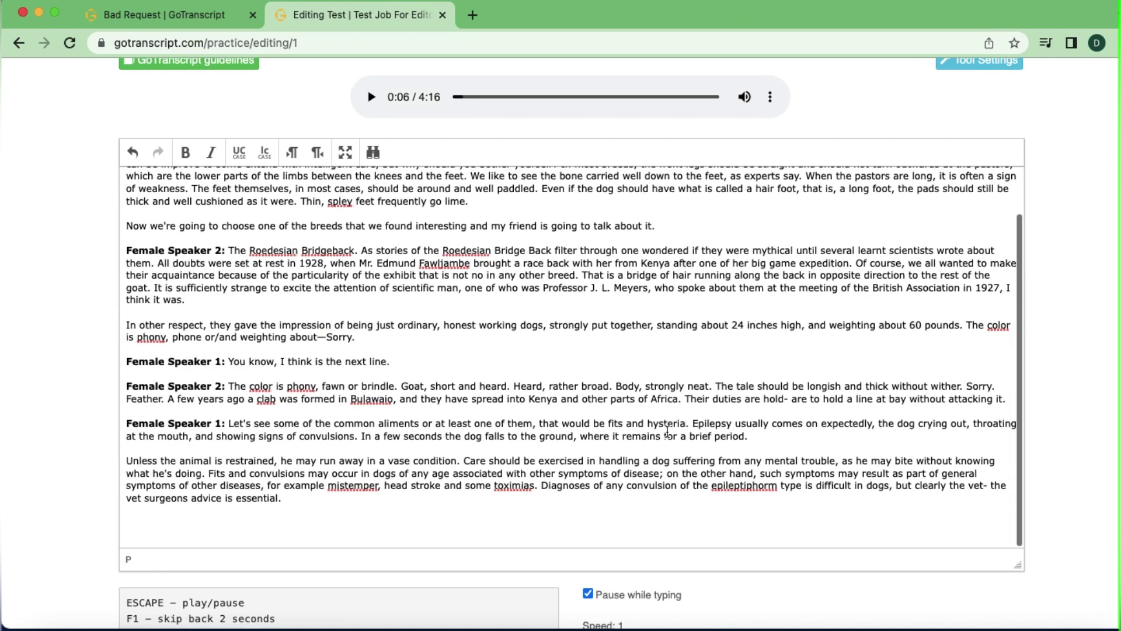
{"action": "scroll", "coordinate": [667, 430], "scroll_direction": "up", "scroll_amount": 2}
{"action": "scroll", "coordinate": [667, 430], "scroll_direction": "up", "scroll_amount": 5}
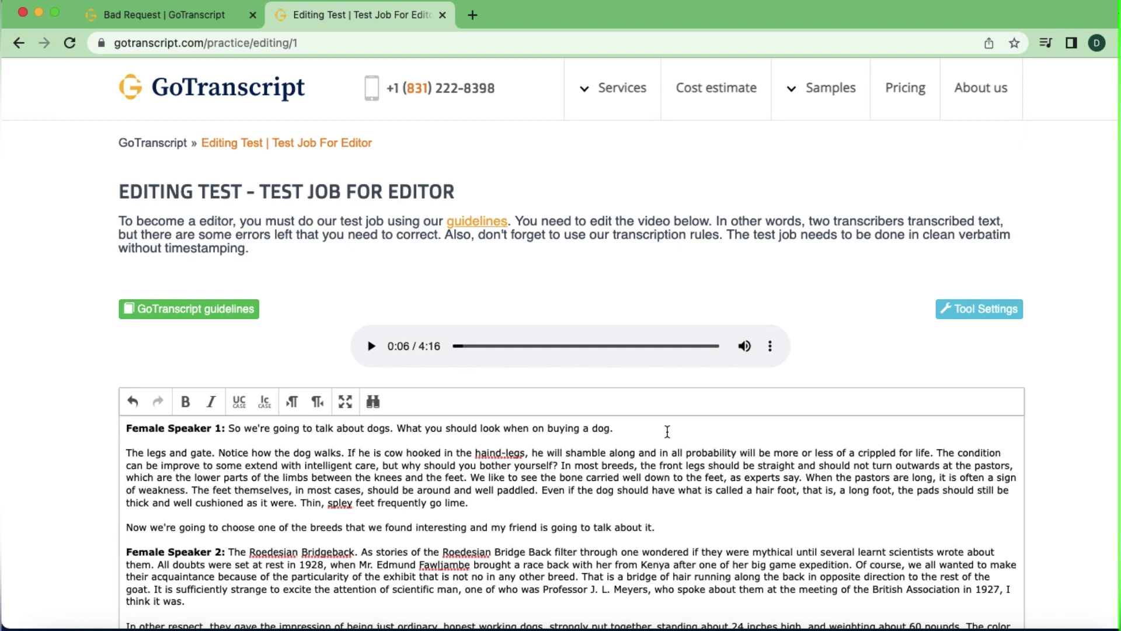
- Submit the edited transcript with SHOW MISTAKES to view the red and green corrections
{"action": "scroll", "coordinate": [667, 431], "scroll_direction": "down", "scroll_amount": 15}
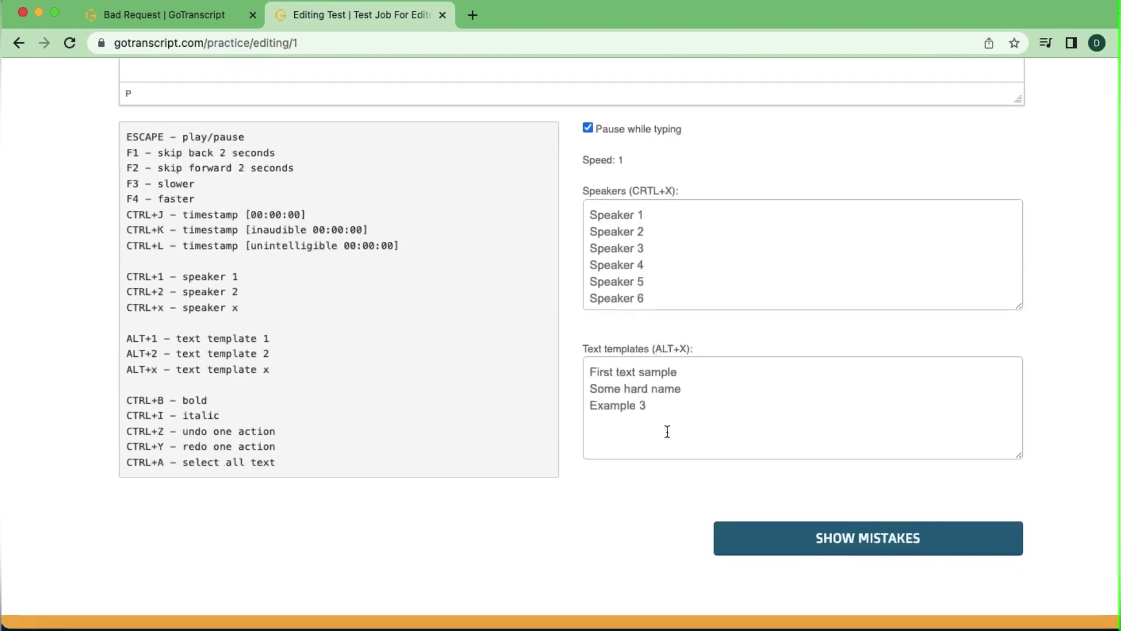
{"action": "scroll", "coordinate": [668, 431], "scroll_direction": "down", "scroll_amount": 2}
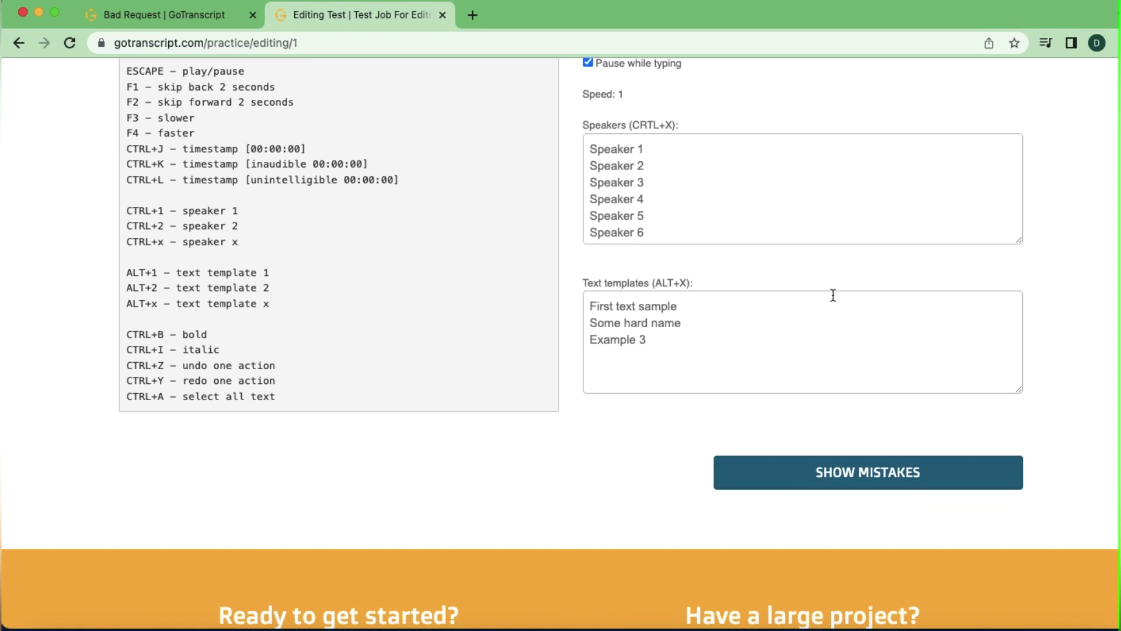
{"action": "left_click", "coordinate": [868, 473]}
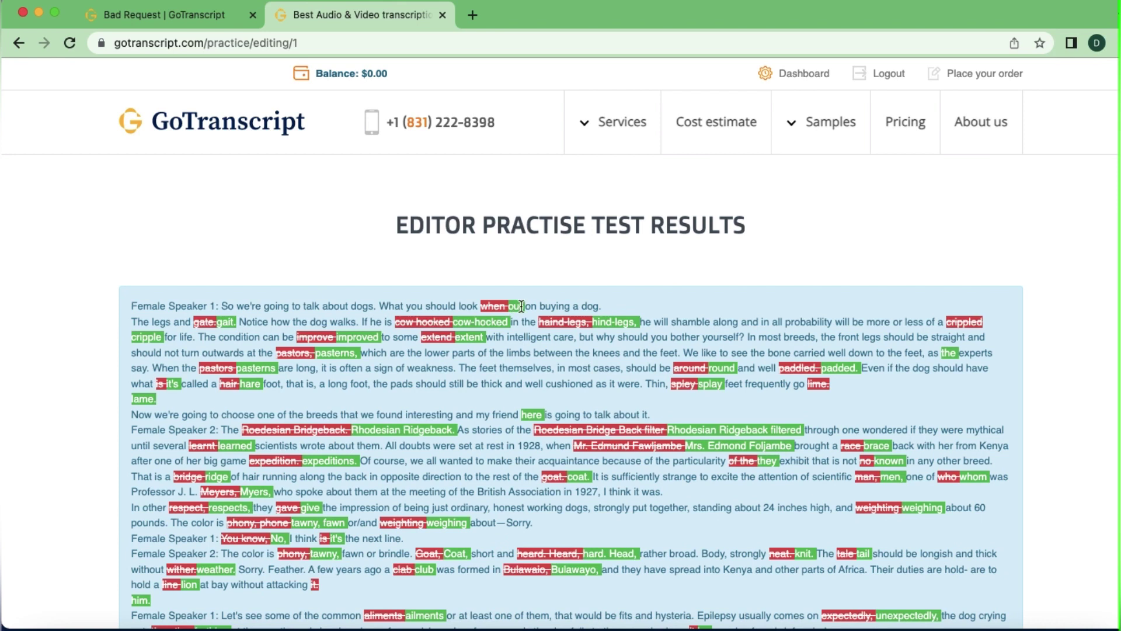
{"action": "scroll", "coordinate": [528, 440], "scroll_direction": "down", "scroll_amount": 3}
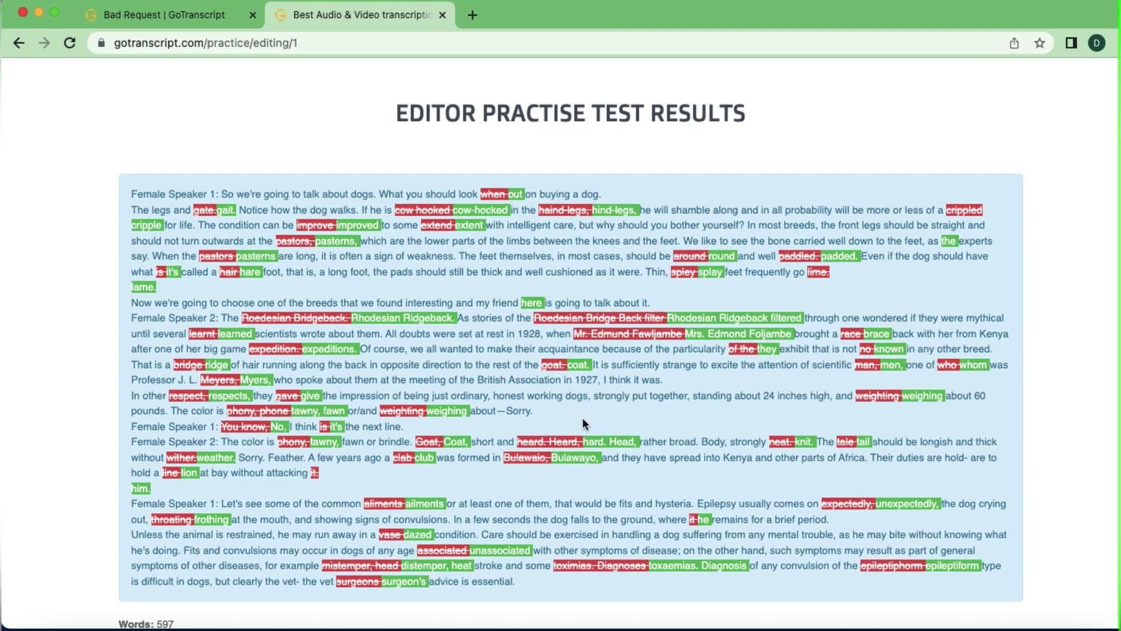
{"action": "scroll", "coordinate": [582, 420], "scroll_direction": "down", "scroll_amount": 7}
{"action": "scroll", "coordinate": [582, 417], "scroll_direction": "up", "scroll_amount": 9}
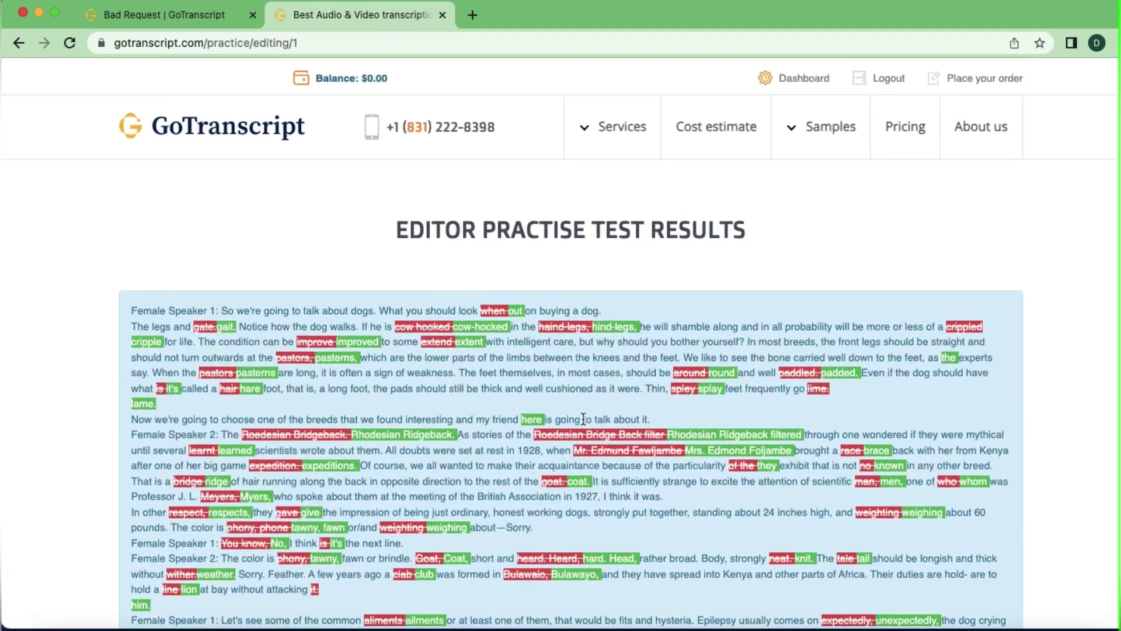
- Return to the Apply for Transcriber Position quiz and review its ten unanswered questions
{"action": "left_click", "coordinate": [164, 16]}
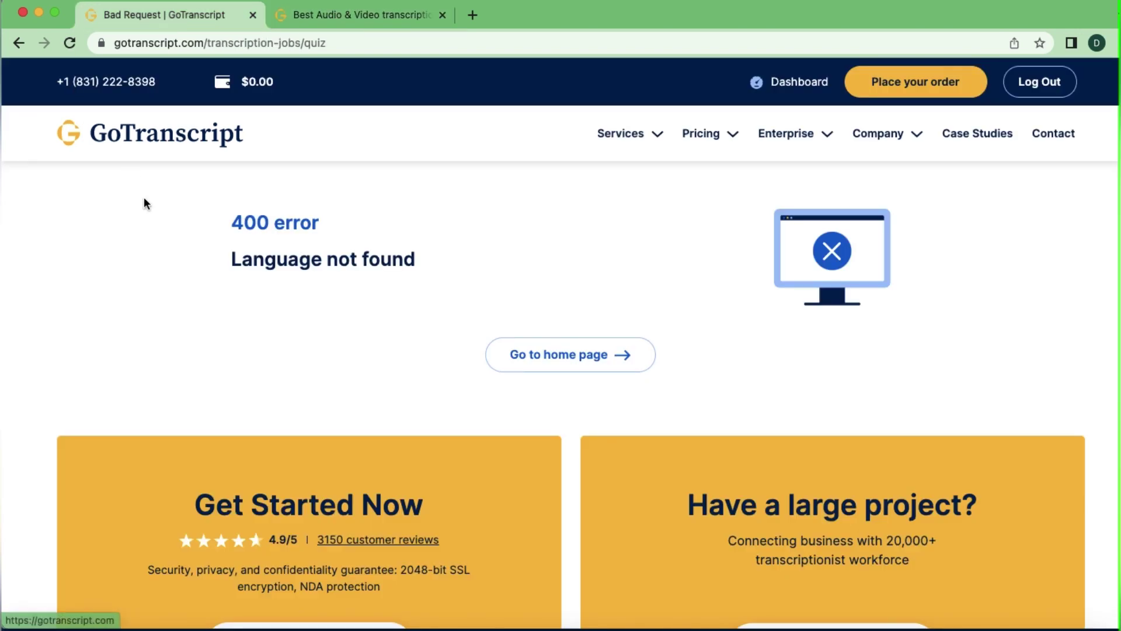
{"action": "left_click", "coordinate": [17, 43]}
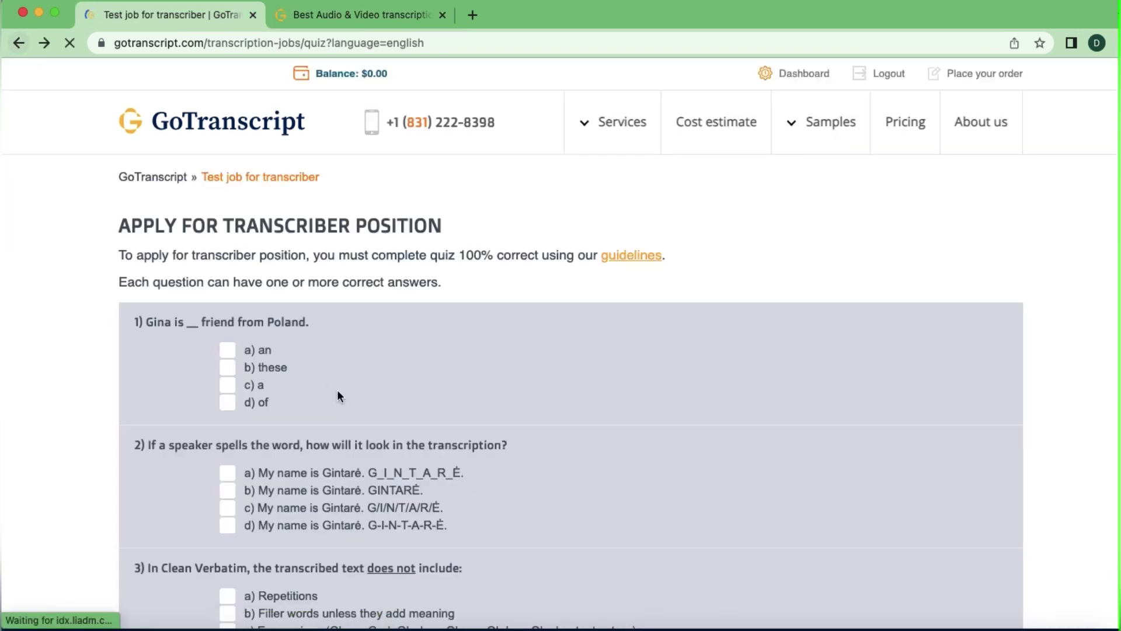
{"action": "scroll", "coordinate": [337, 390], "scroll_direction": "down", "scroll_amount": 2}
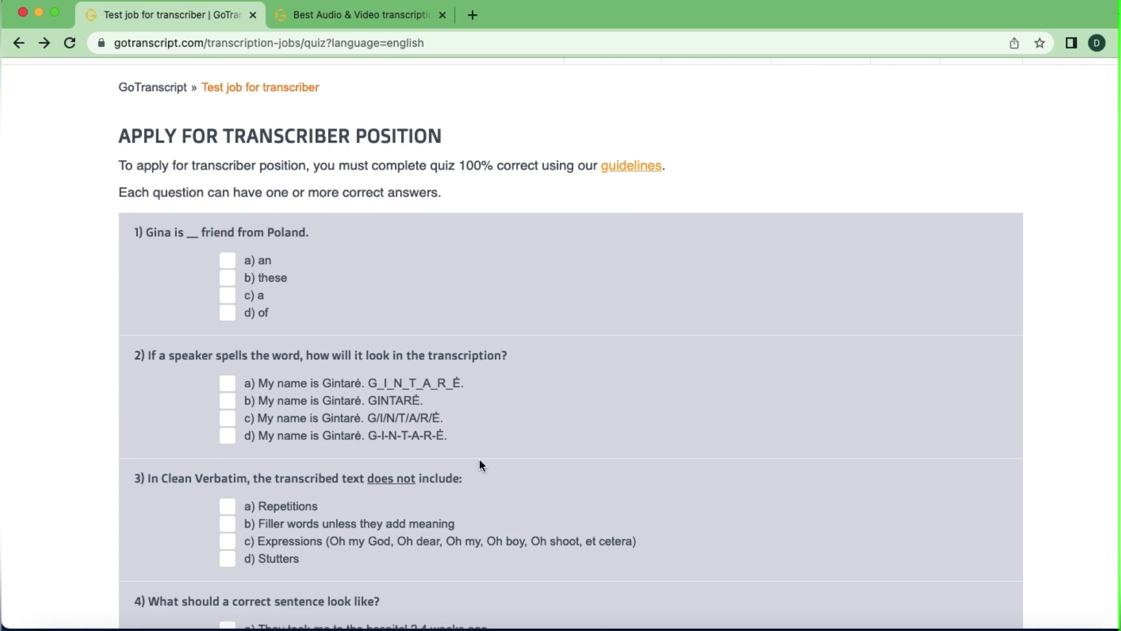
{"action": "scroll", "coordinate": [480, 464], "scroll_direction": "down", "scroll_amount": 10}
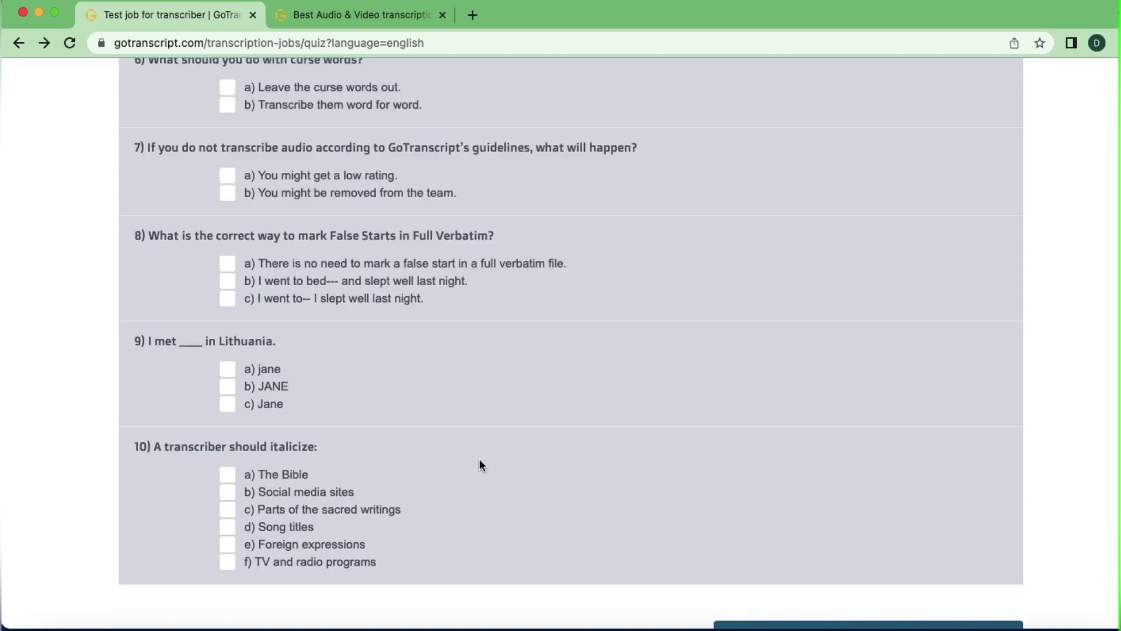